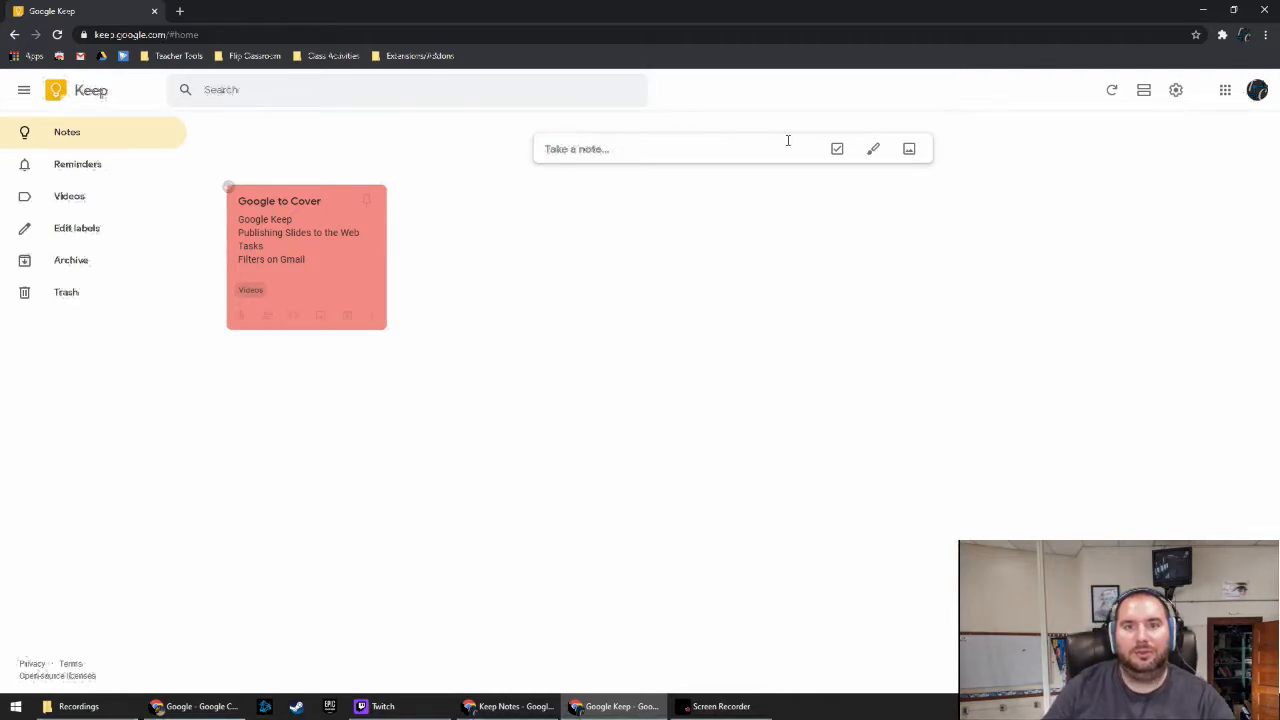
Browse the Google apps list, then close it
left_click(1225, 90)
scroll(1160, 300, "down", 4)
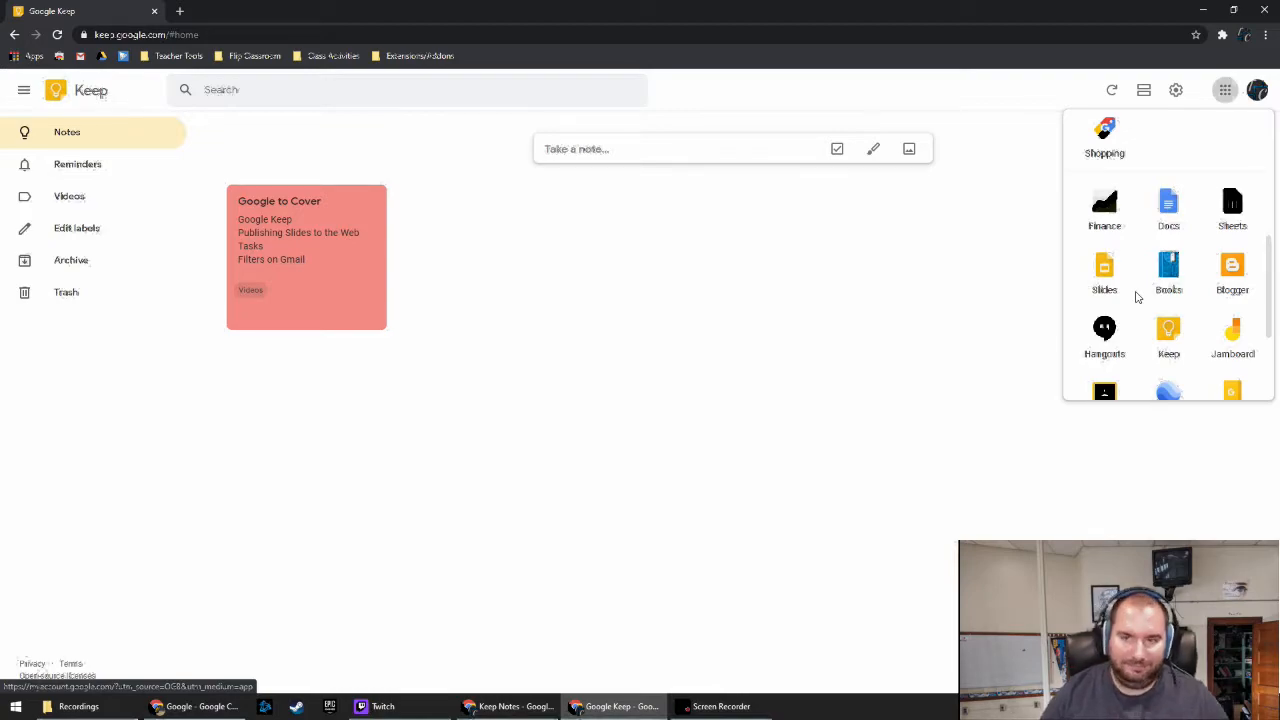
left_click(651, 323)
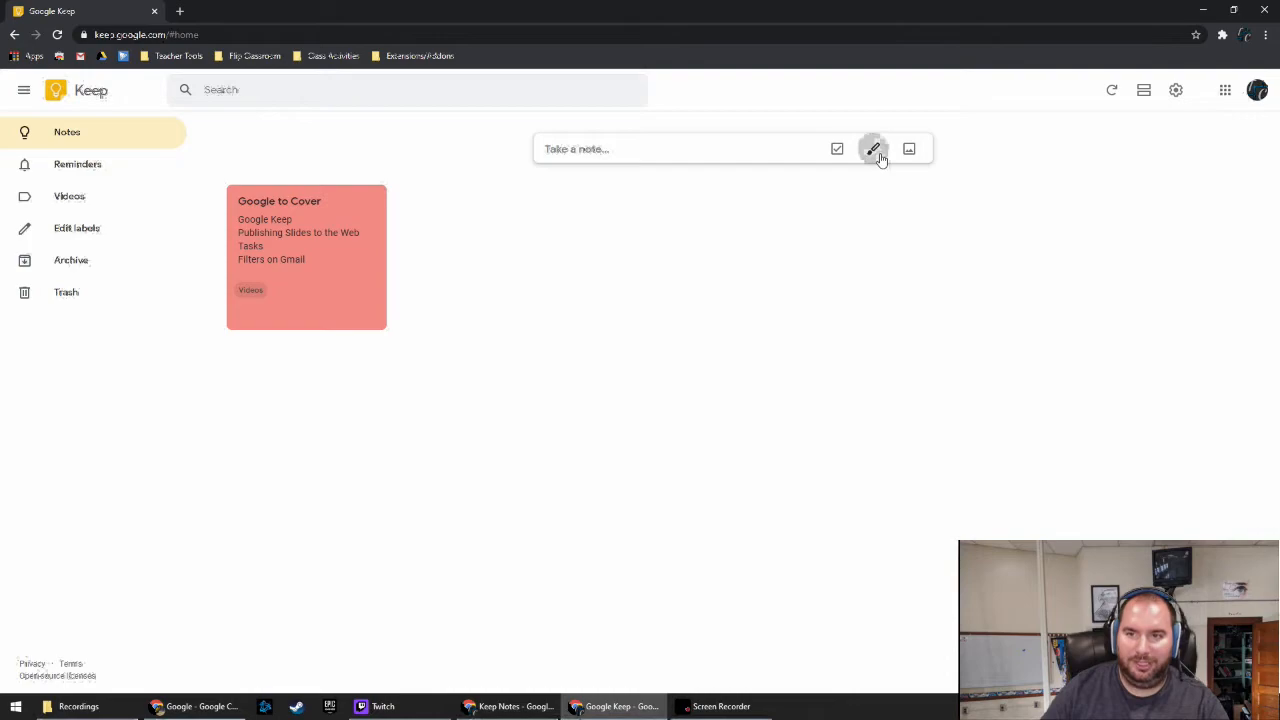
Create a note titled 'Groceries' listing Apples, cherries, Steak and Garlic
left_click(604, 149)
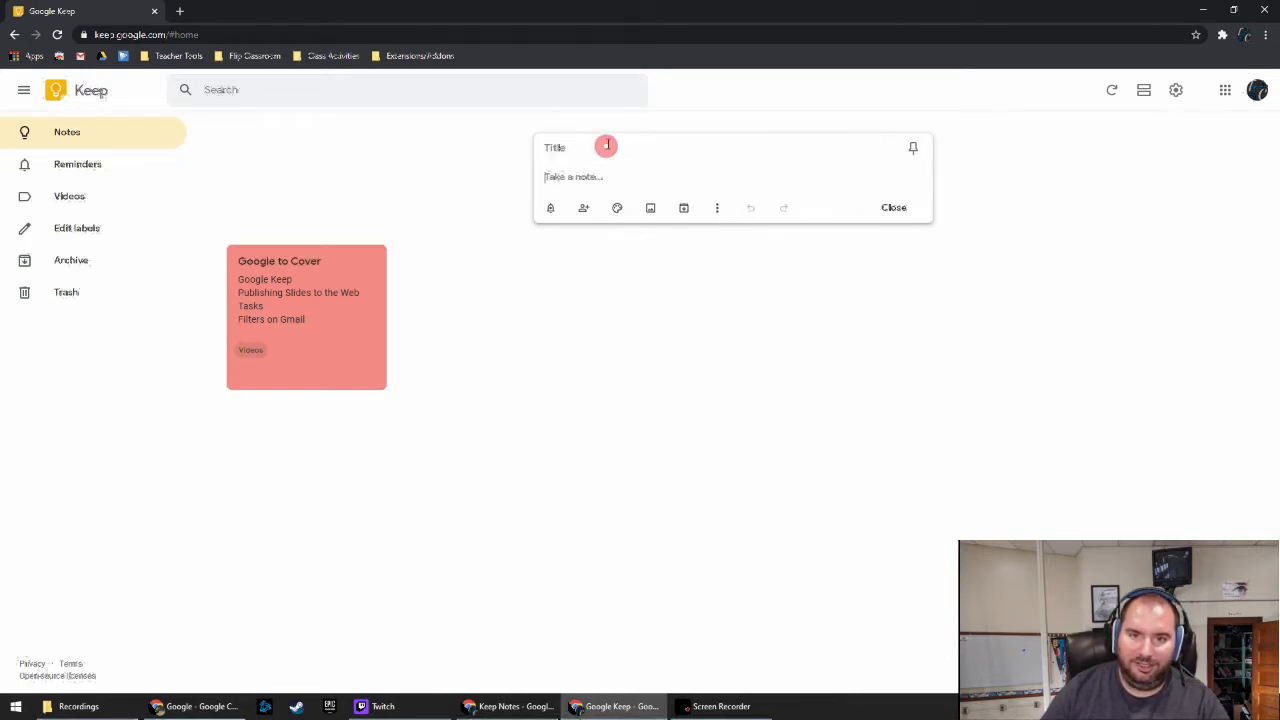
left_click(604, 147)
type("Groceries")
key("Return")
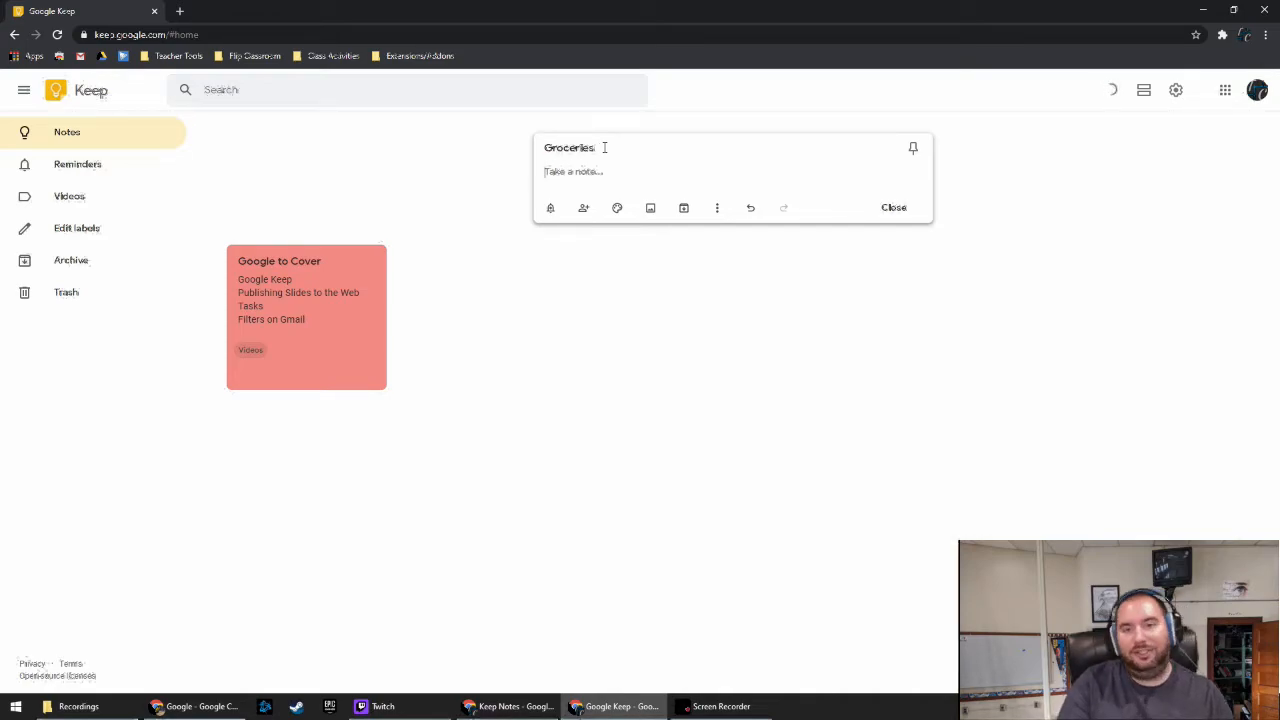
type("Apples")
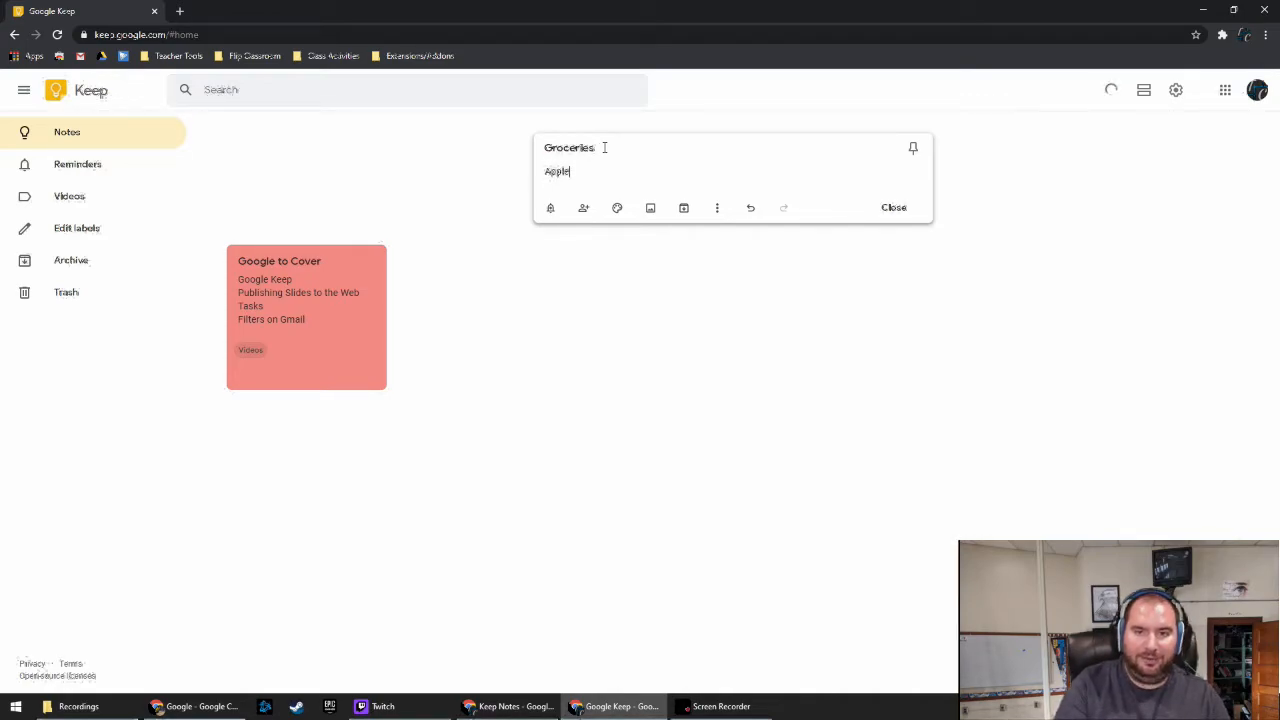
key("Return")
type("cherries")
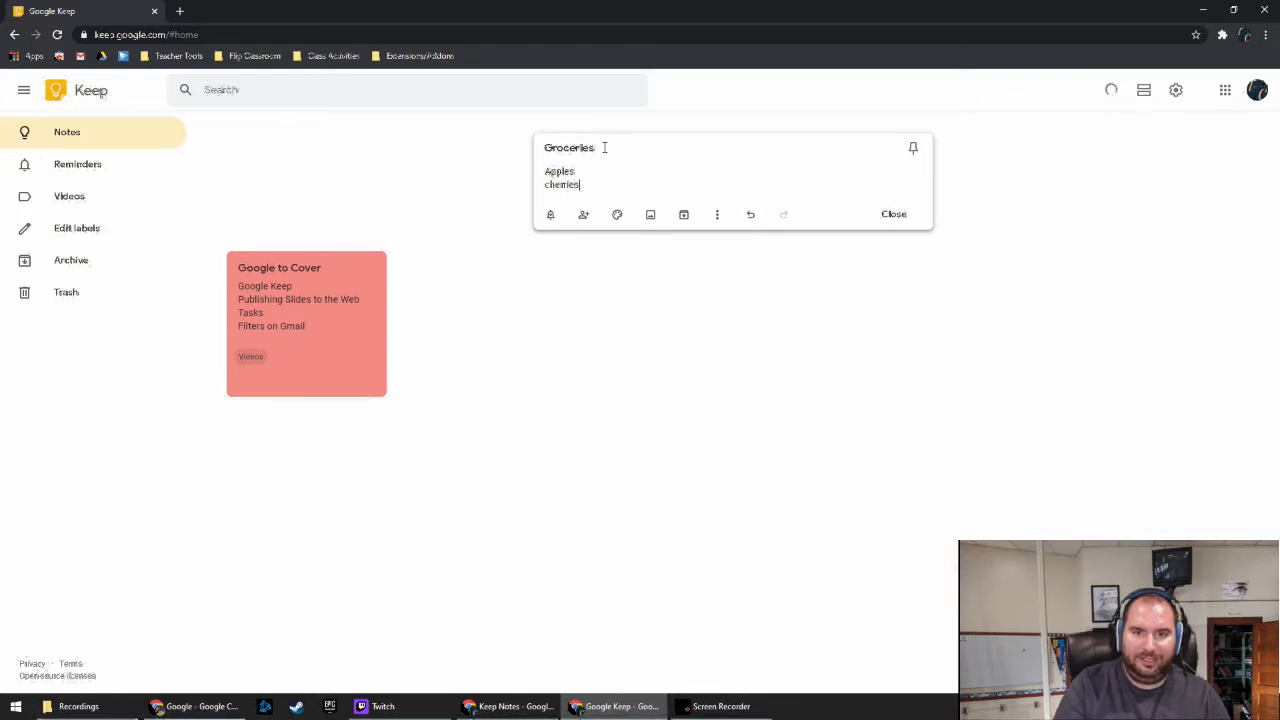
key("Return")
type("Steak")
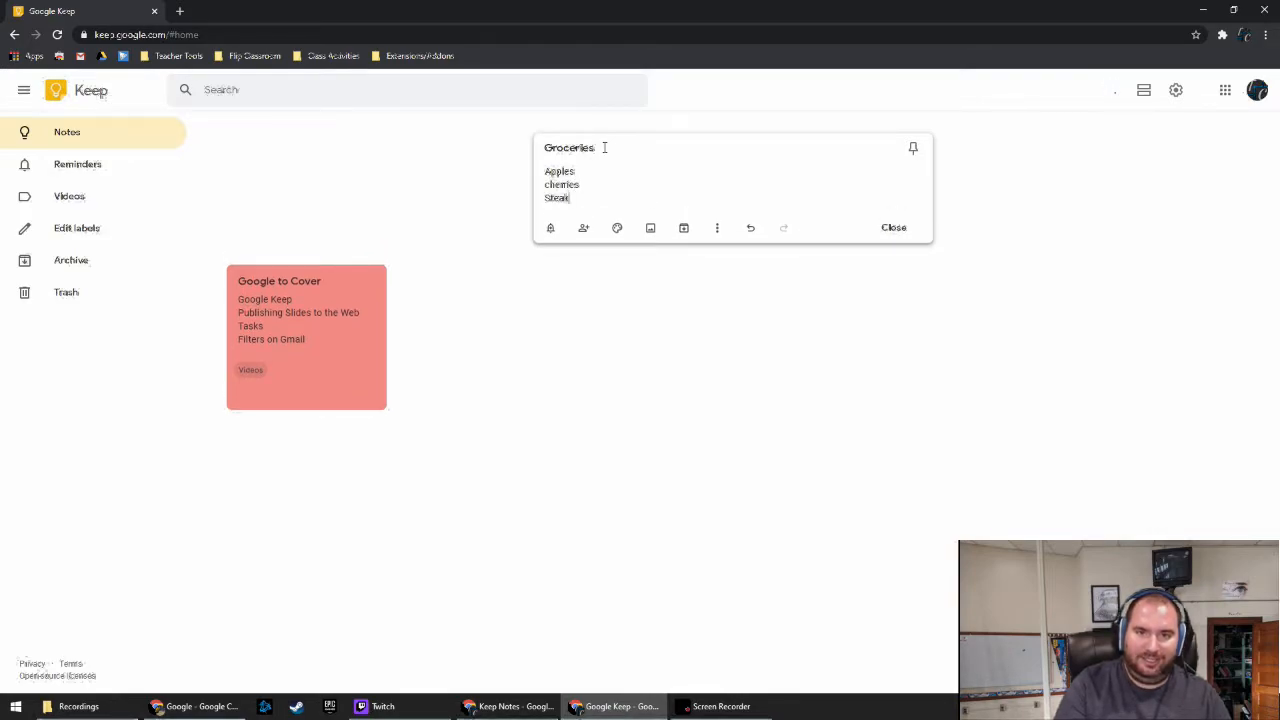
key("Return")
type("Garlic")
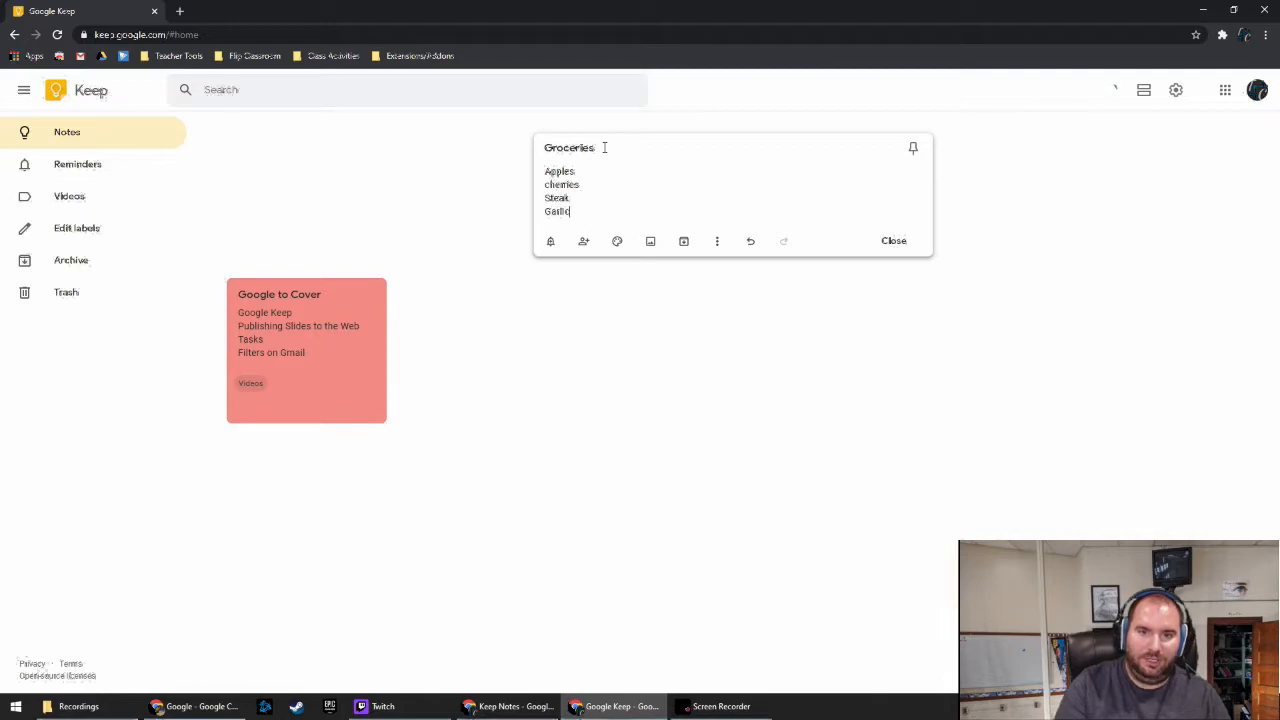
left_click(893, 240)
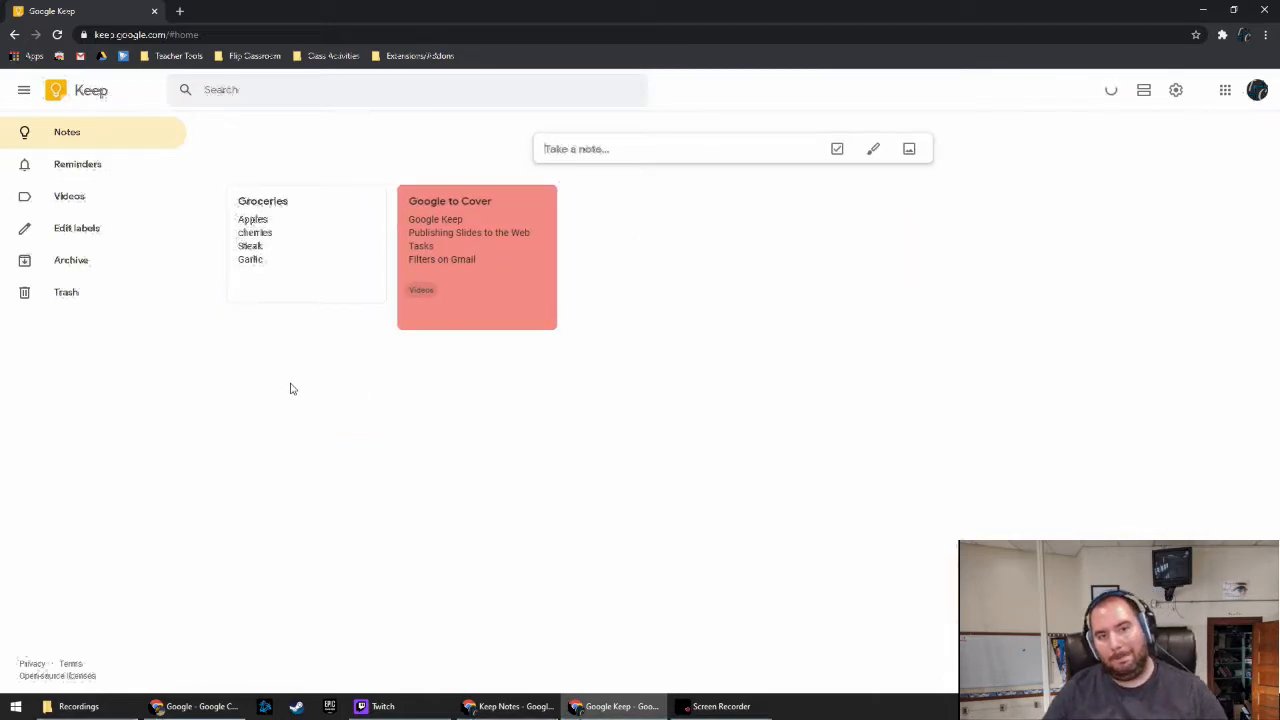
Add chicken and Mushrooms to the end of the Groceries note
left_click(300, 258)
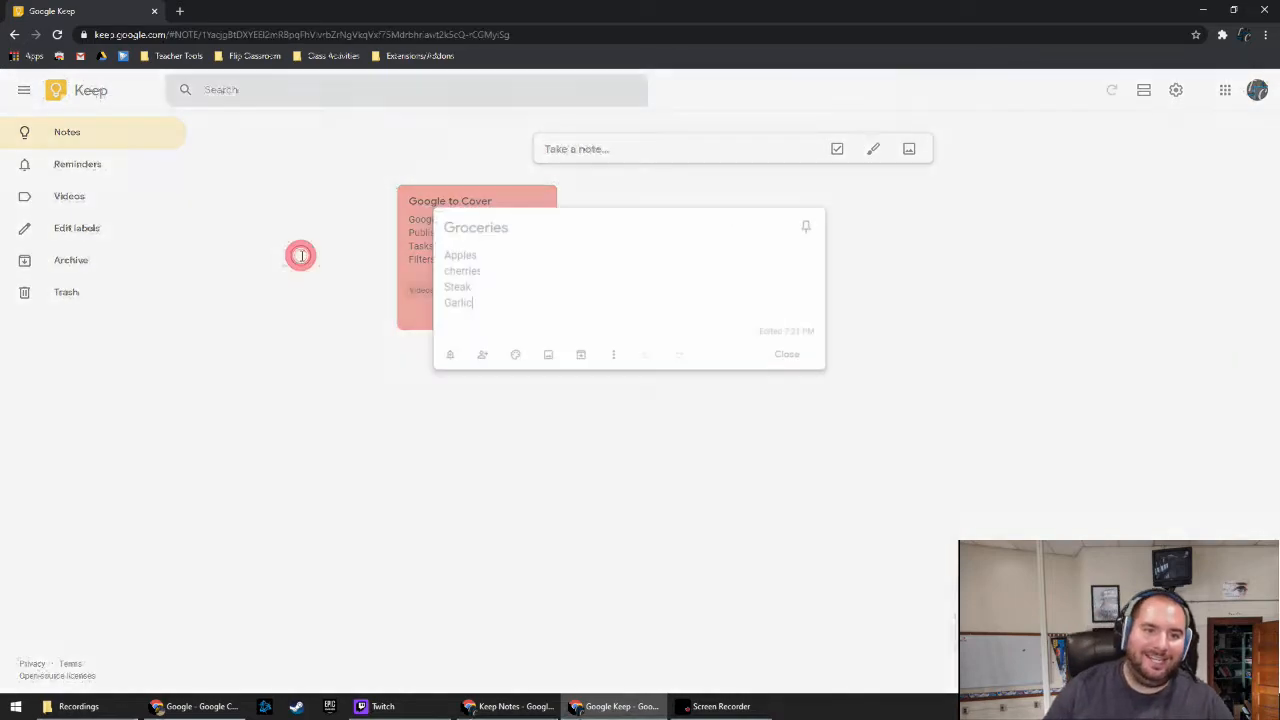
key("Return")
type("chicken")
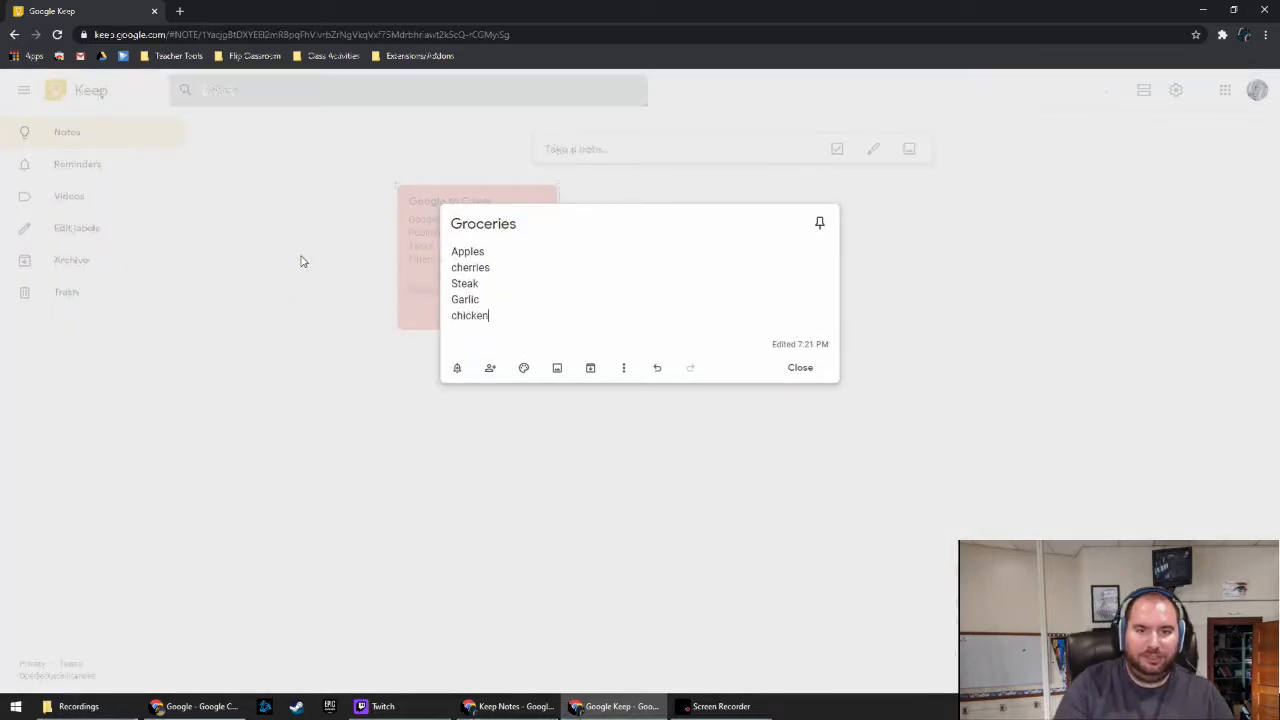
key("Return")
type("Mushrooms")
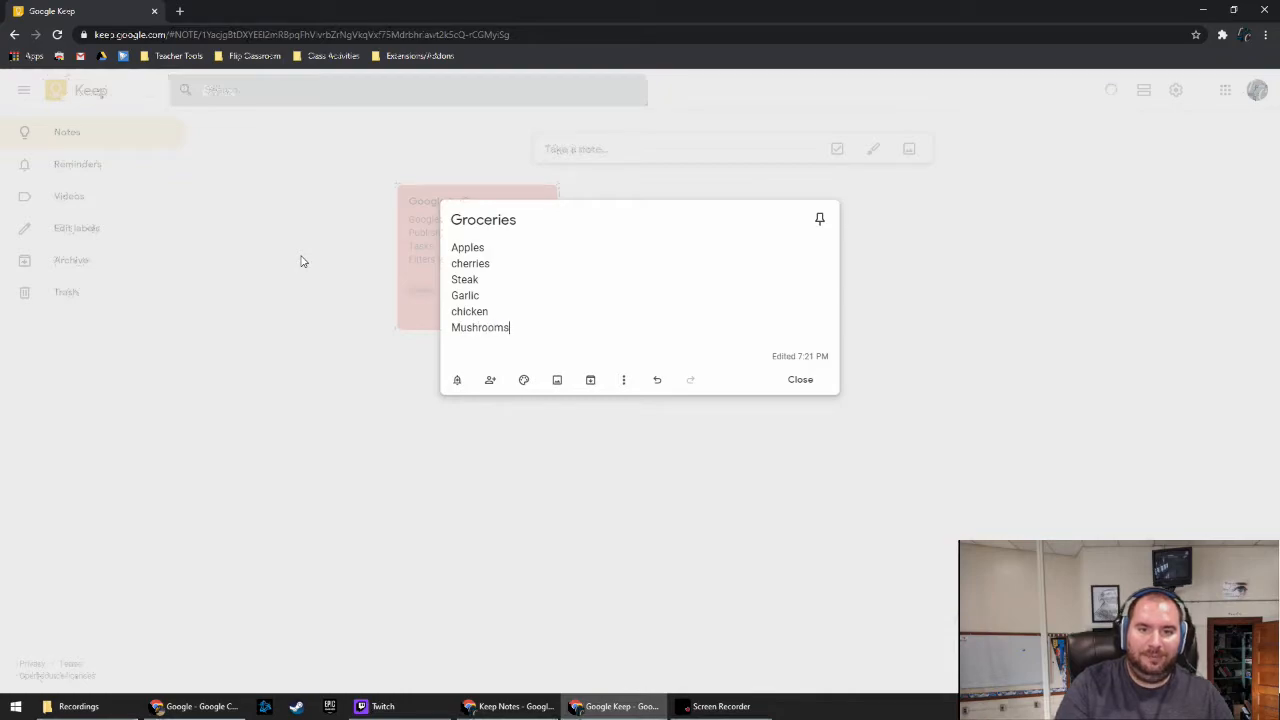
key("Return")
key("BackSpace")
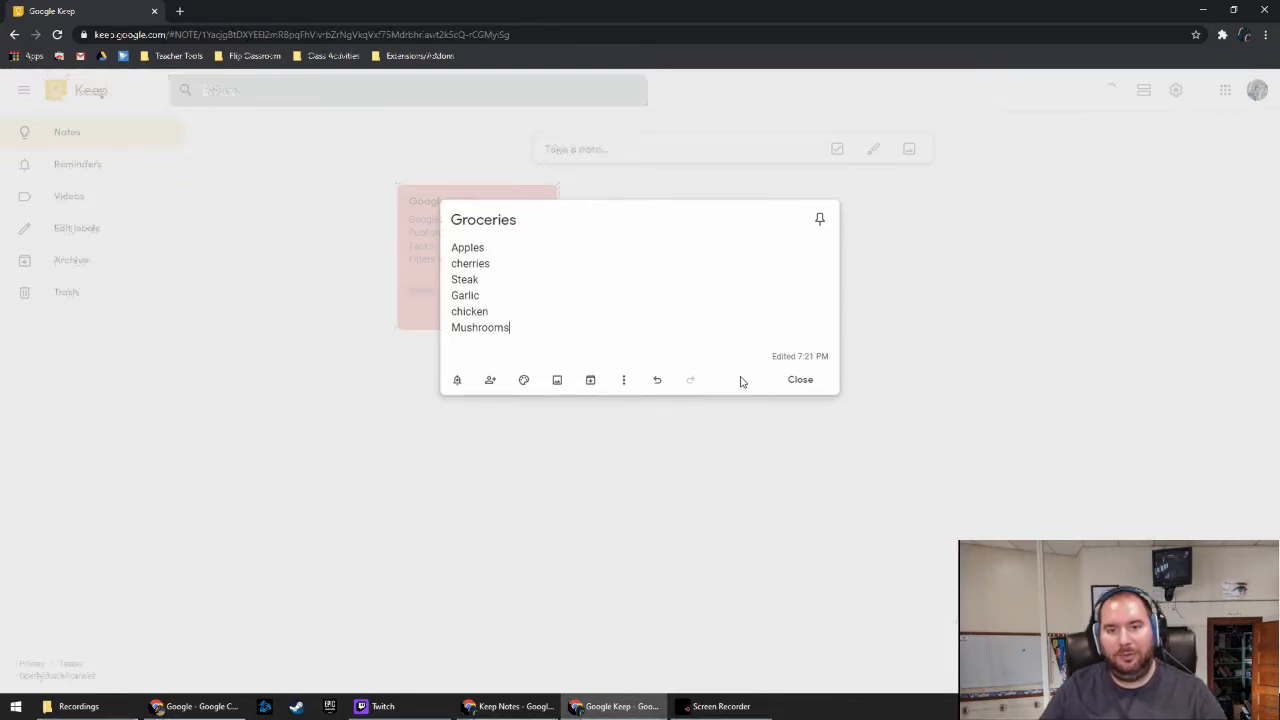
left_click(802, 383)
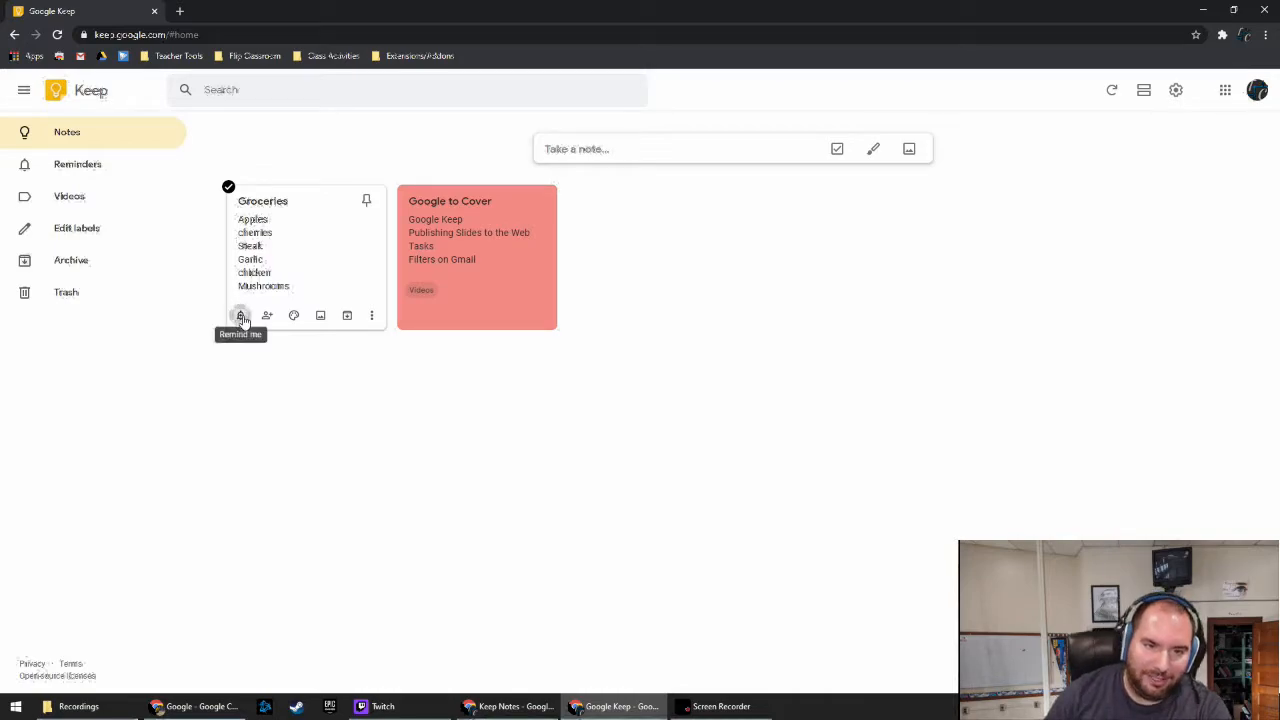
Set a Foodtown of Bay Ridge location reminder on Groceries and check it under Reminders
left_click(241, 316)
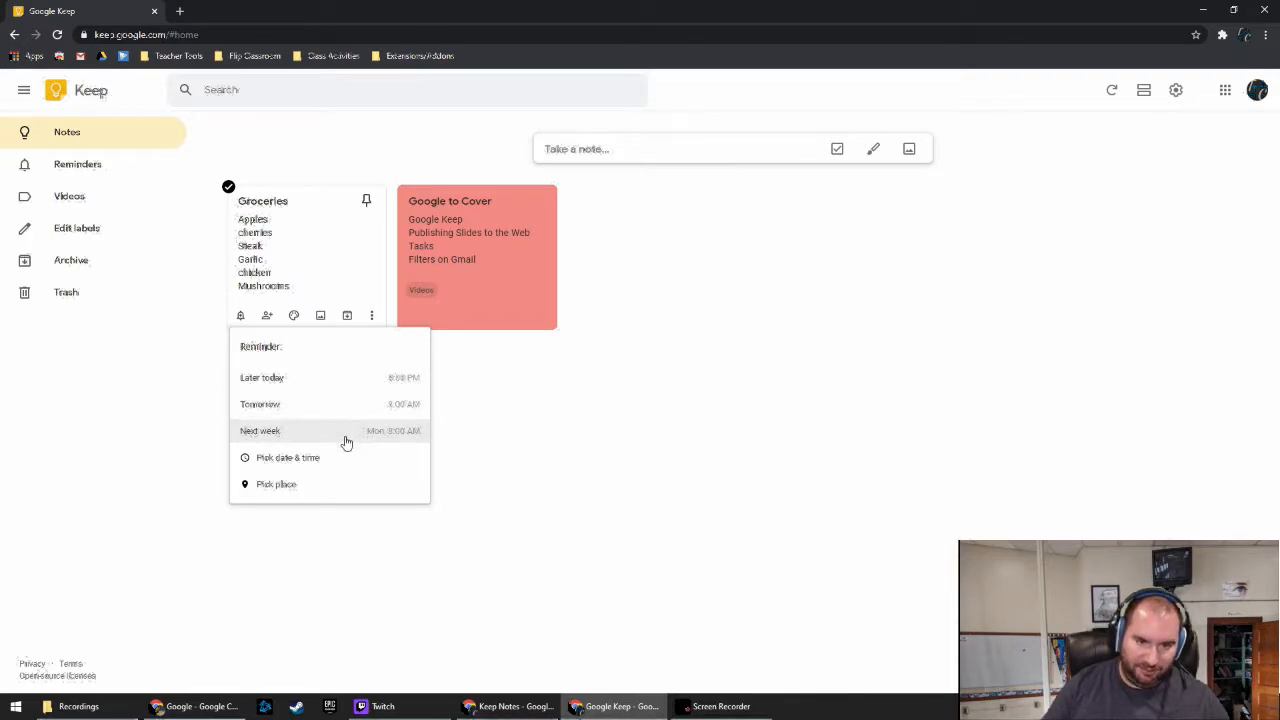
left_click(334, 486)
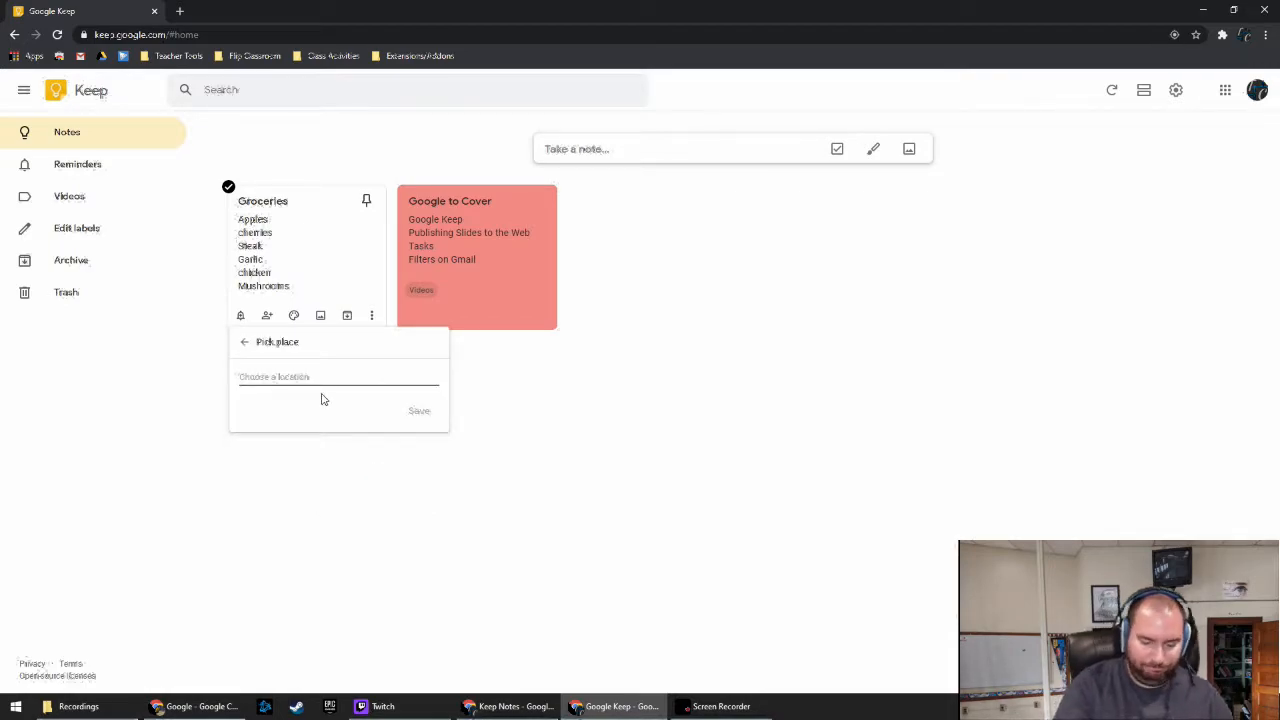
type("Foodtown")
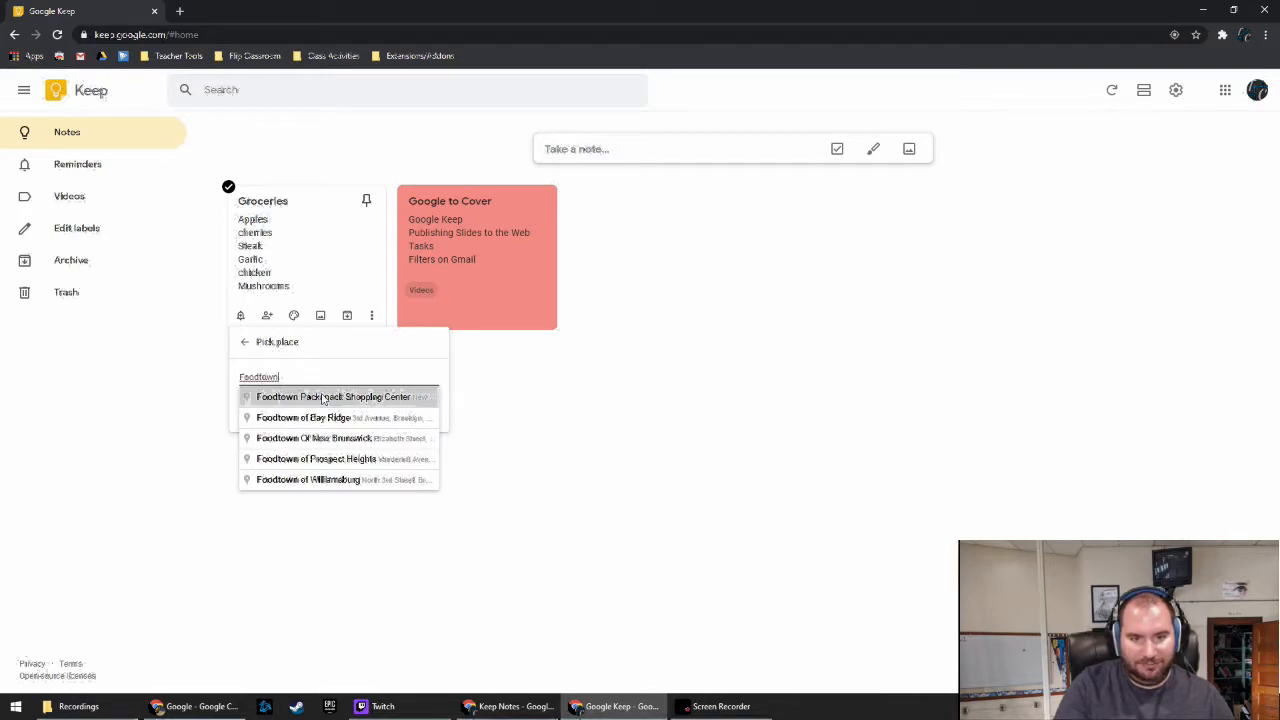
left_click(331, 419)
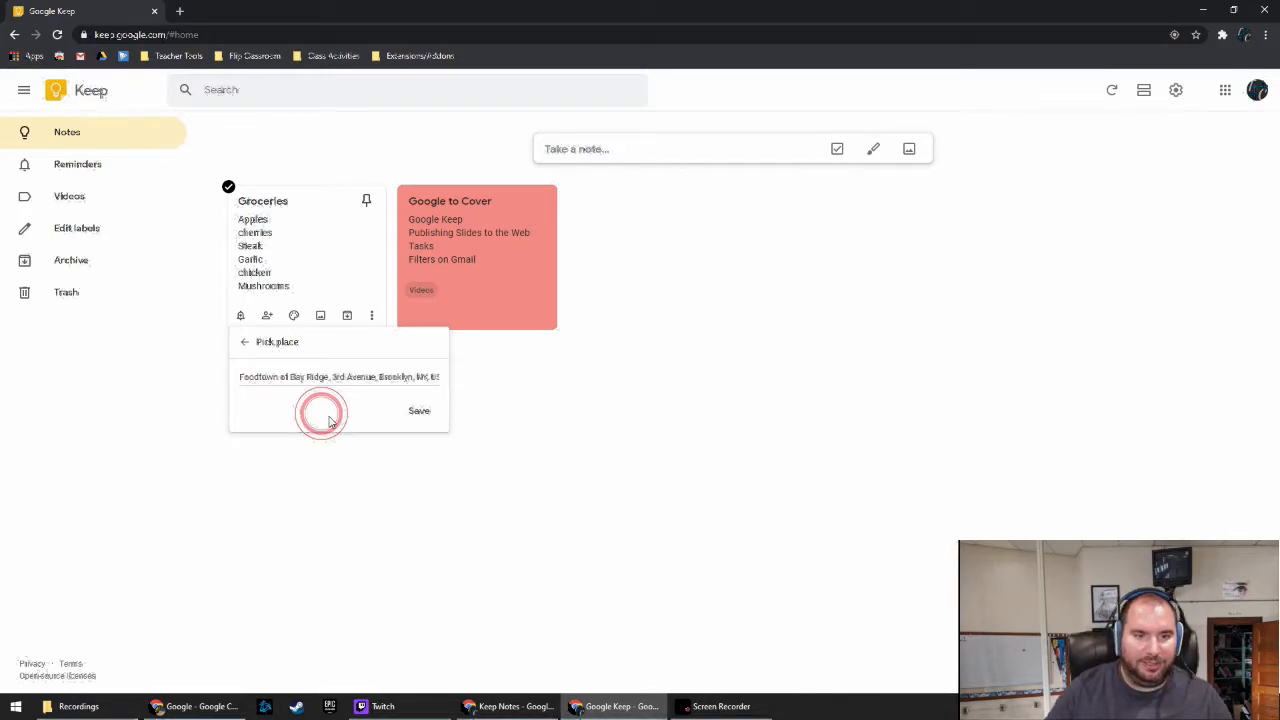
left_click(410, 411)
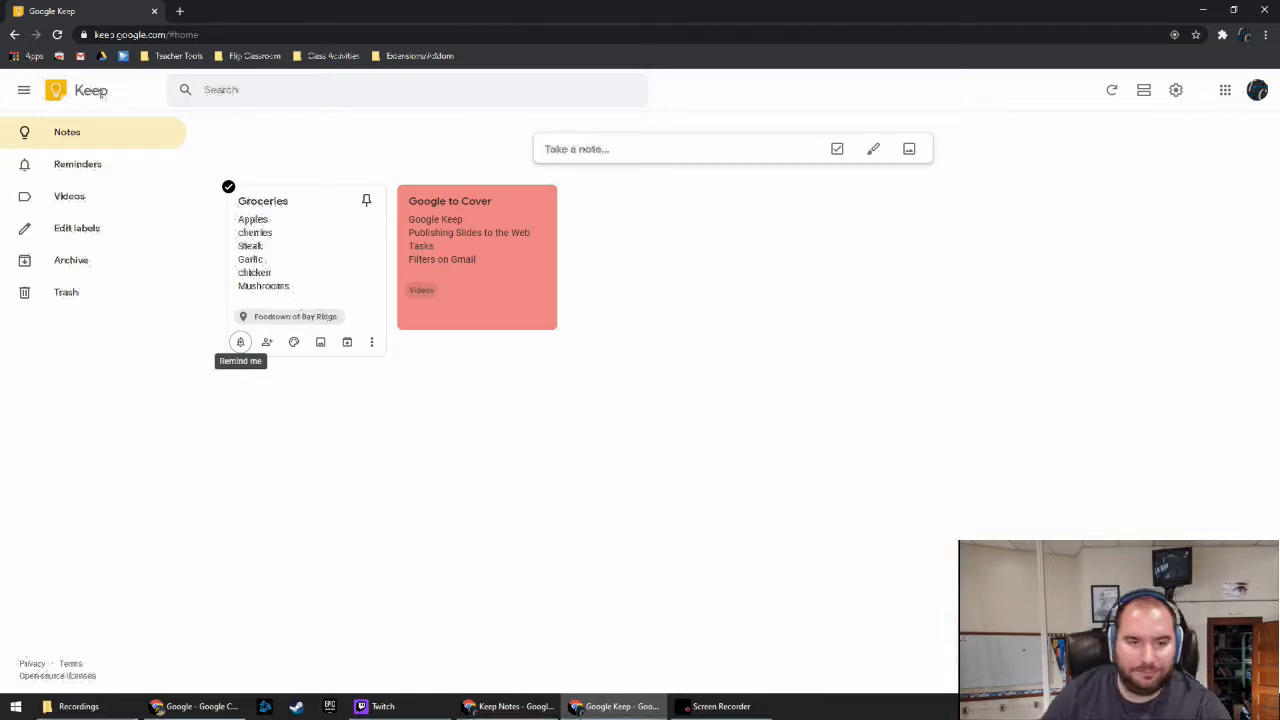
left_click(120, 164)
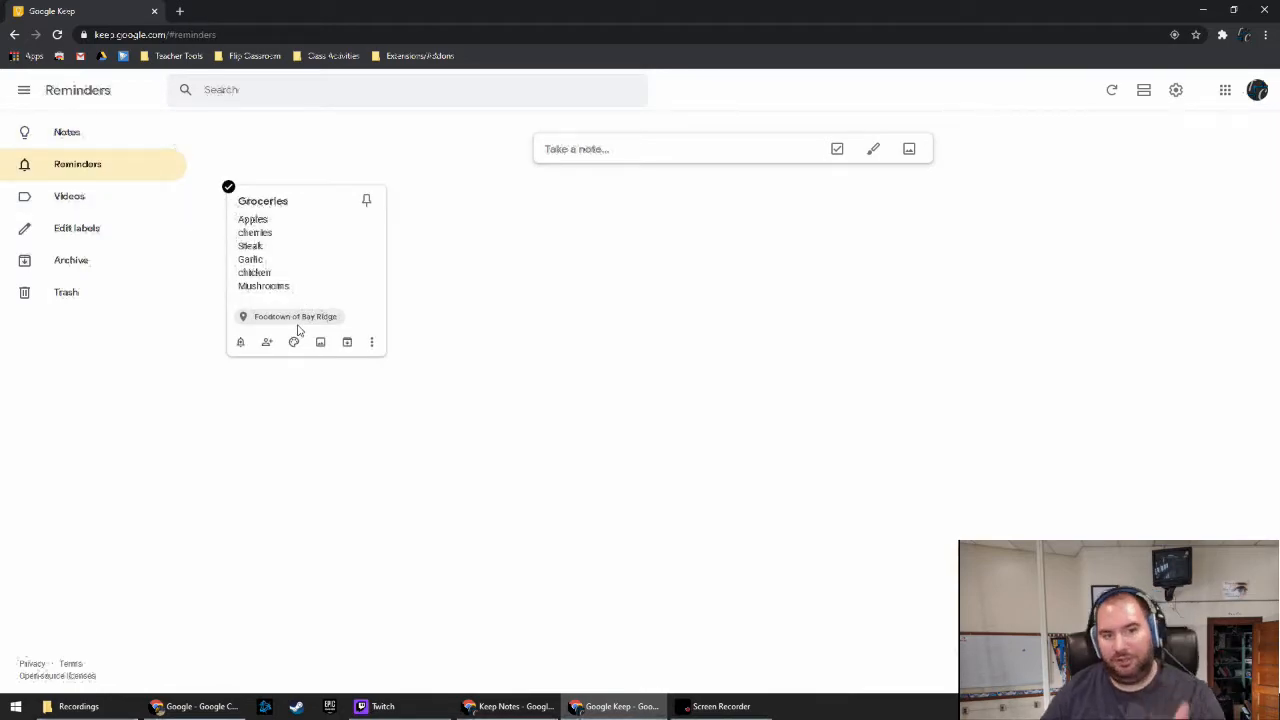
left_click(83, 138)
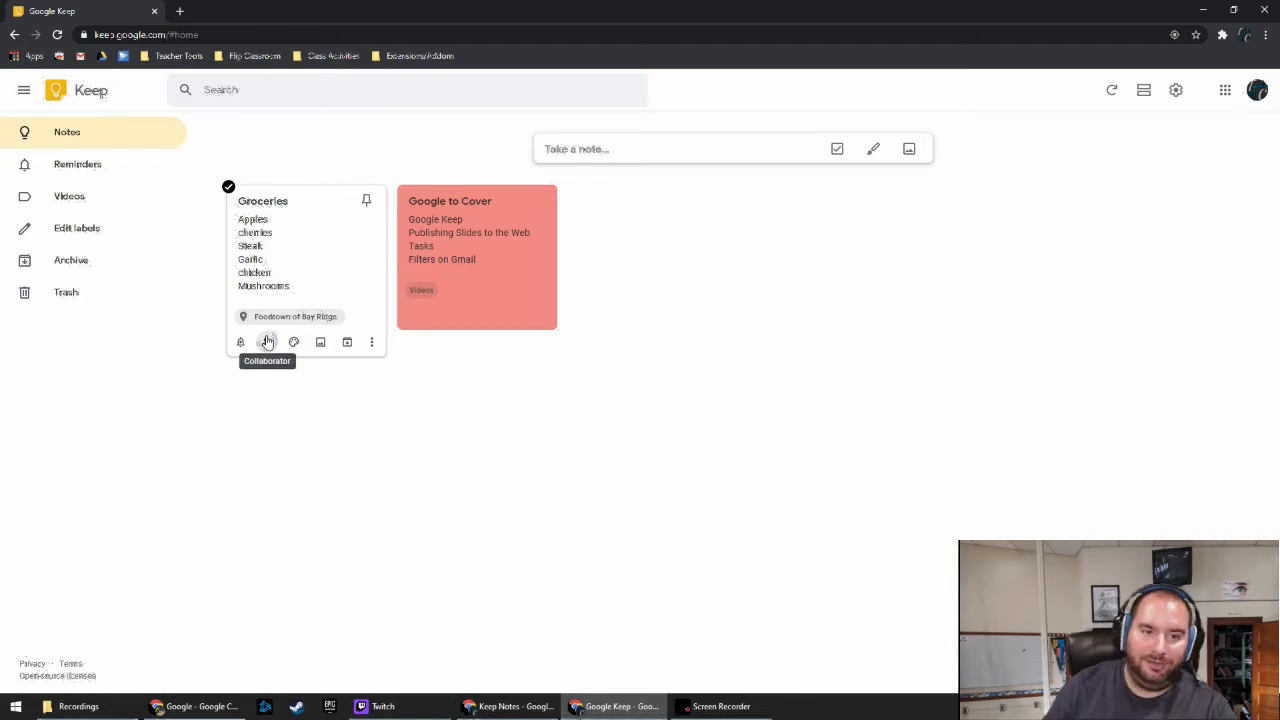
left_click(267, 342)
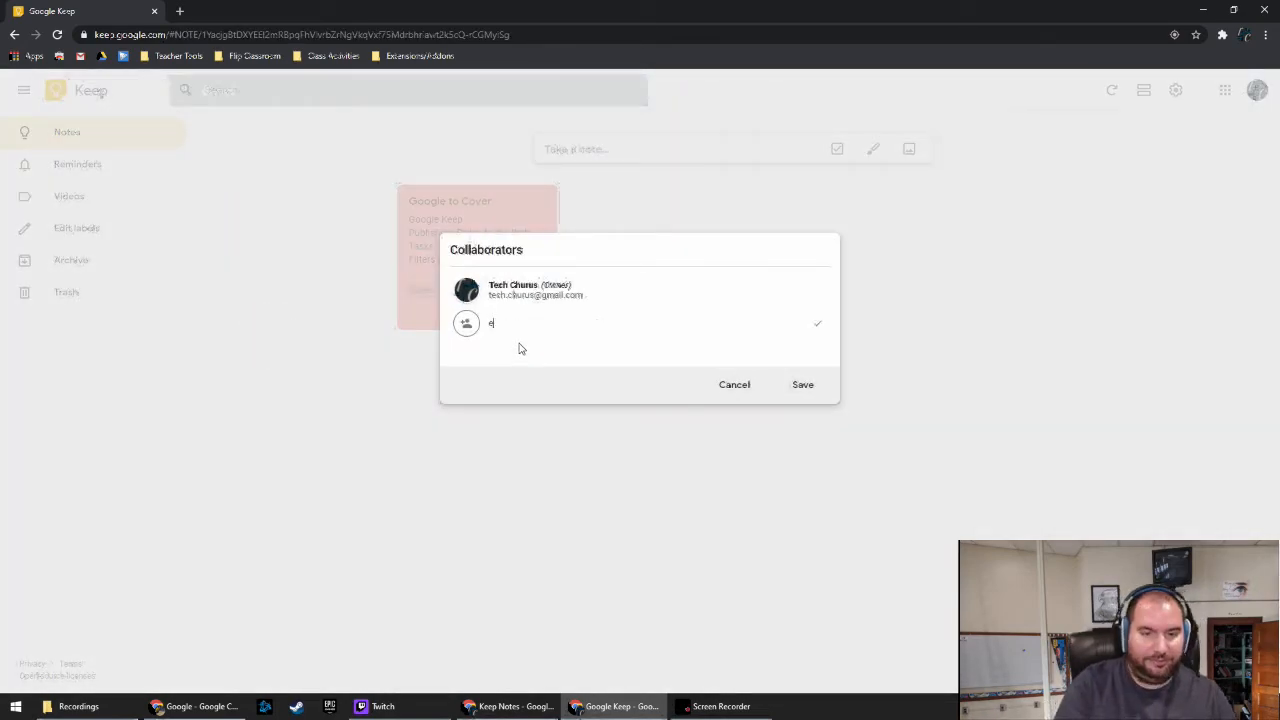
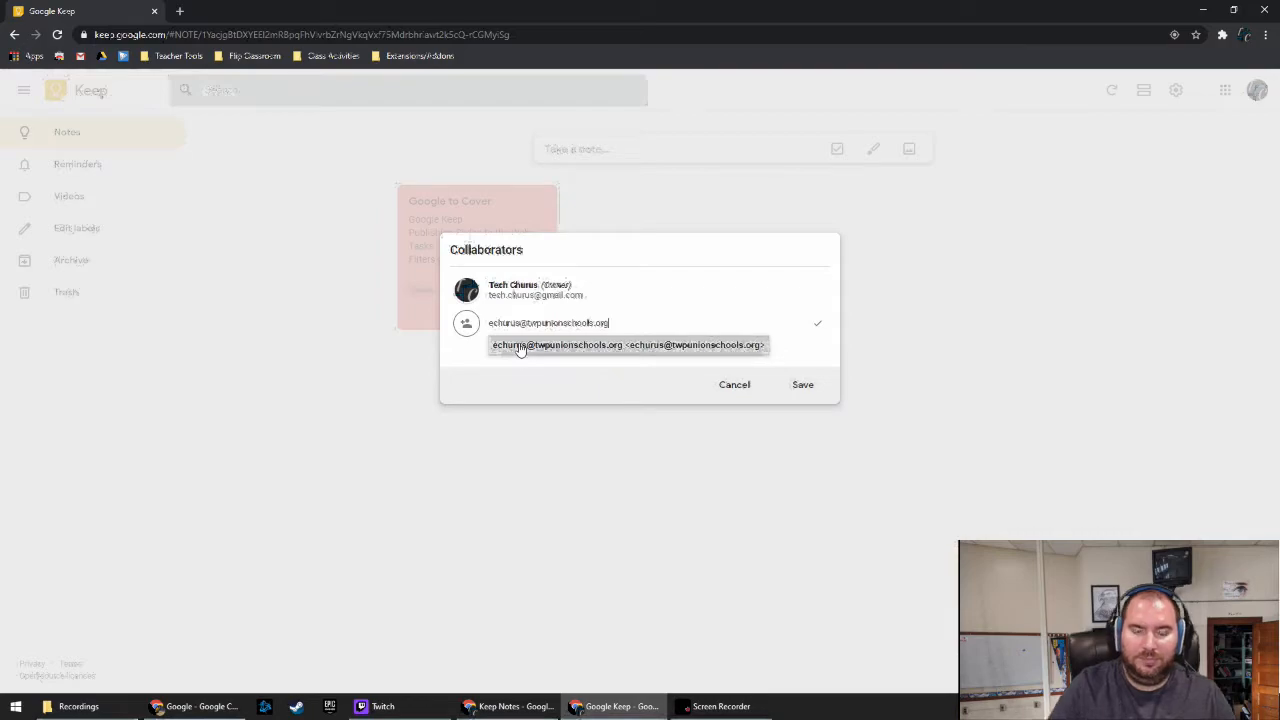
left_click(526, 346)
left_click(805, 386)
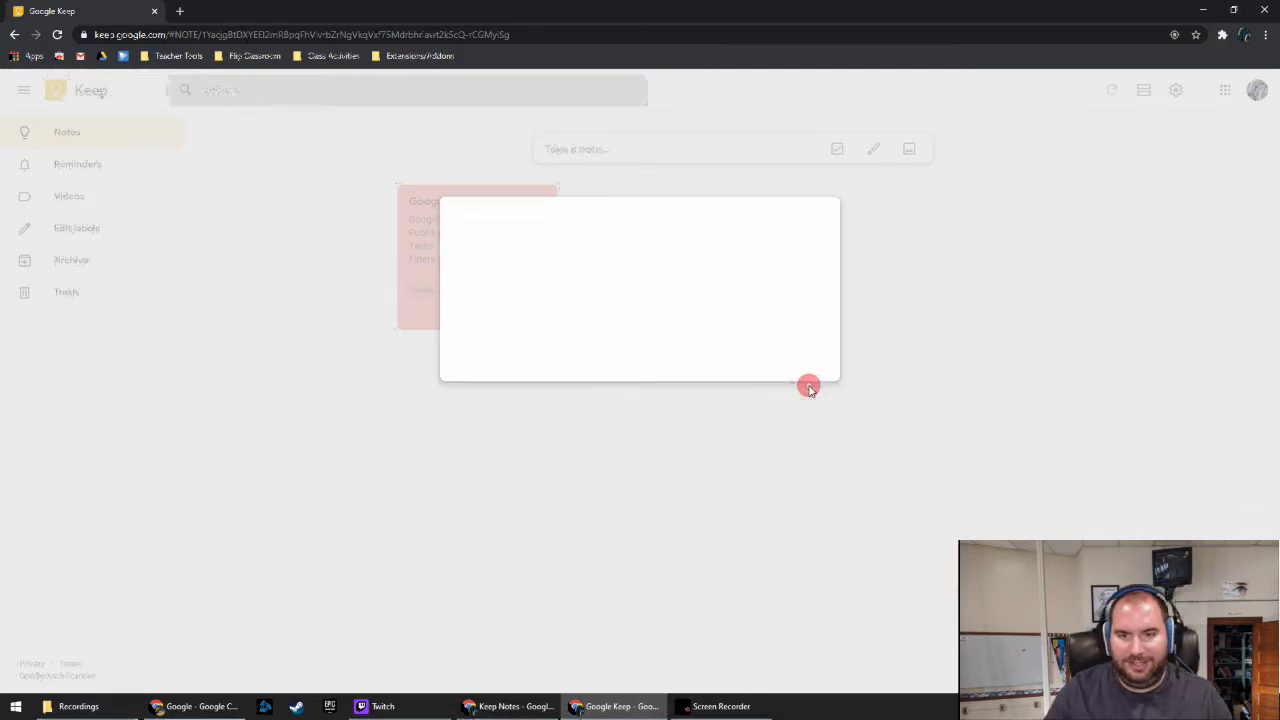
left_click(490, 387)
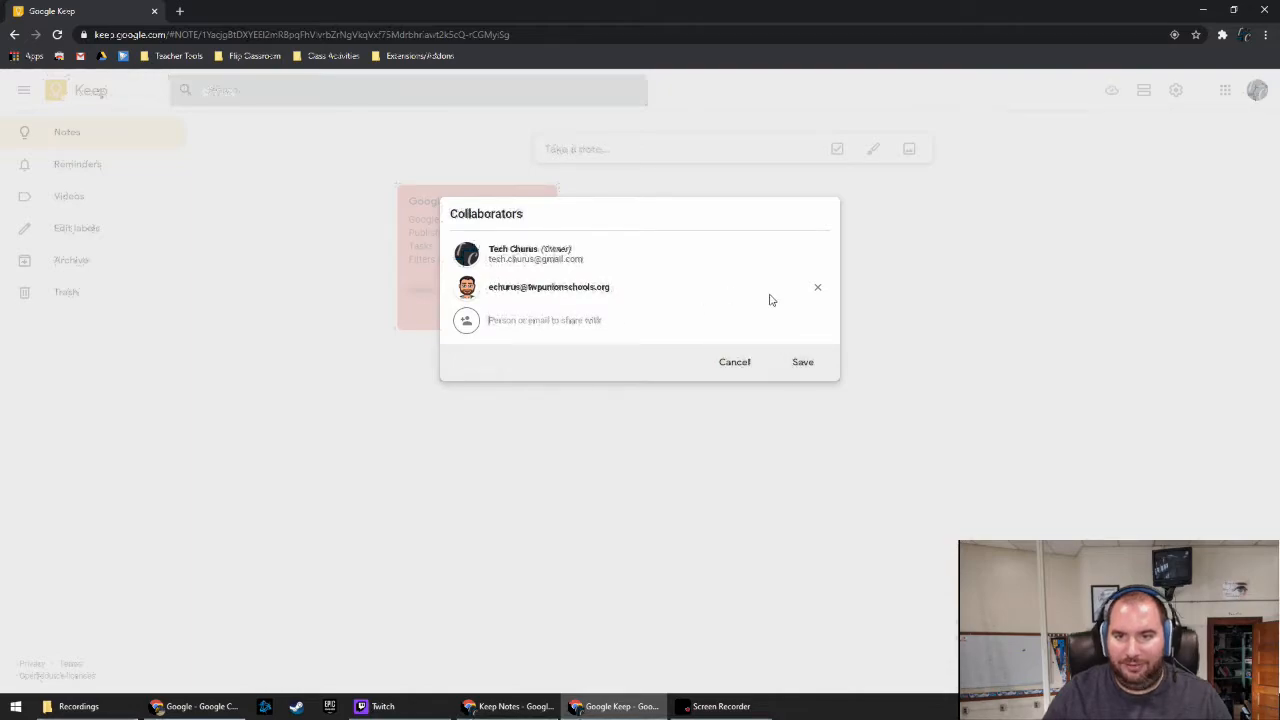
left_click(809, 363)
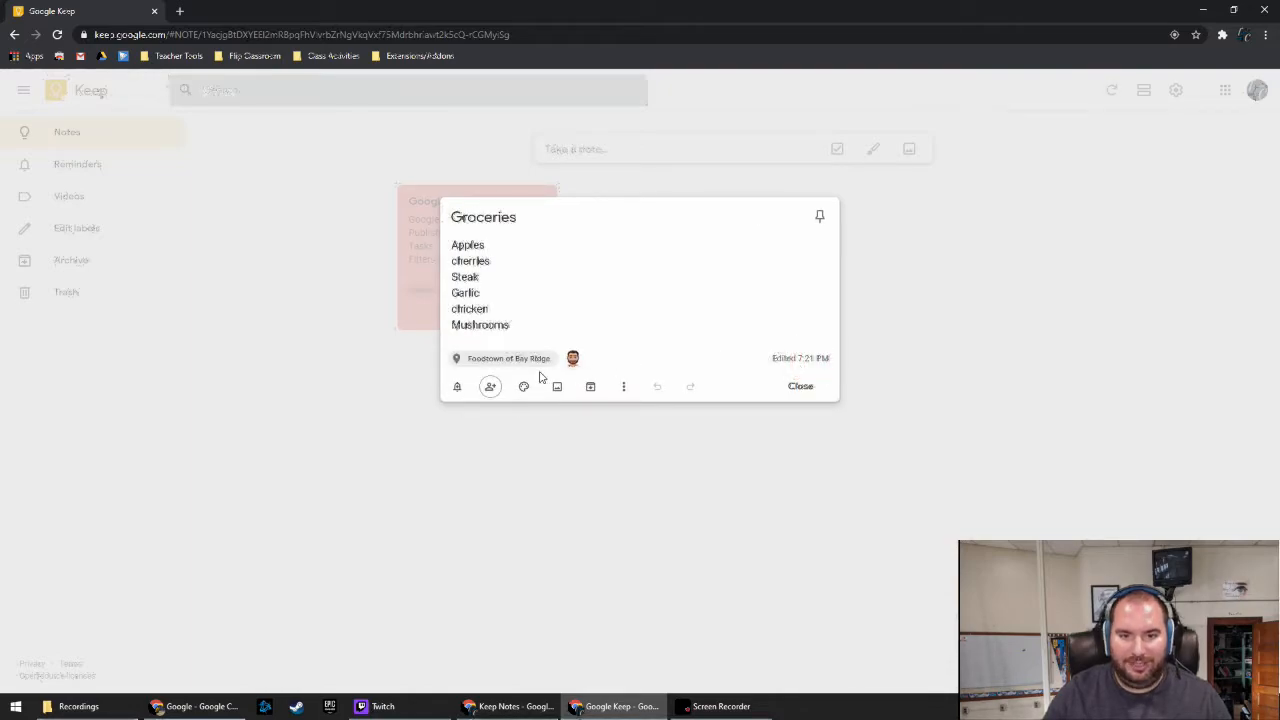
left_click(667, 476)
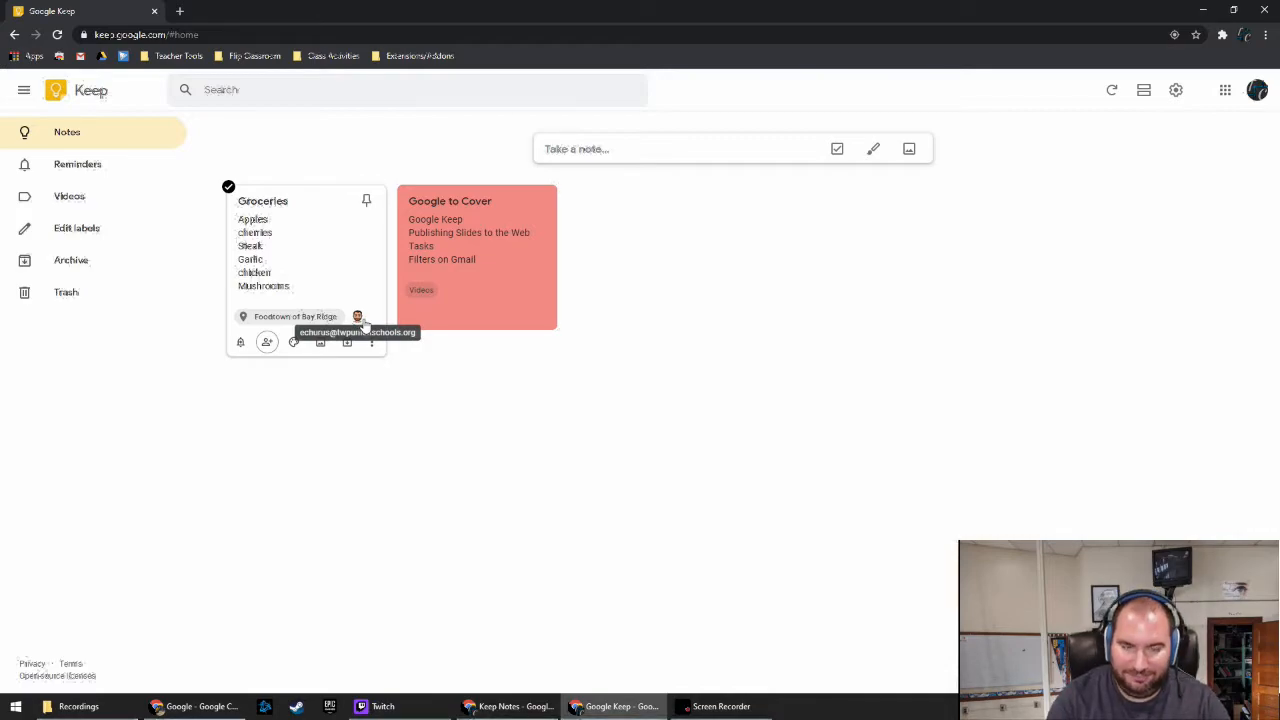
left_click(270, 343)
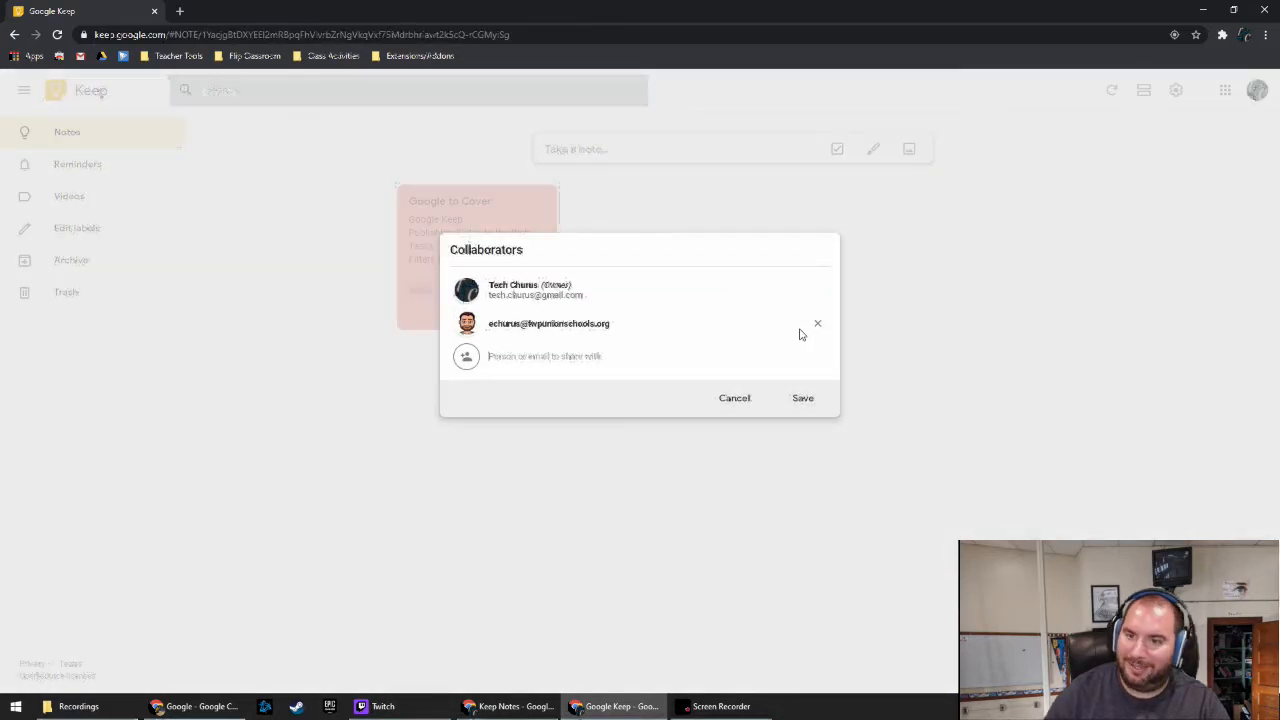
left_click(816, 323)
left_click(803, 384)
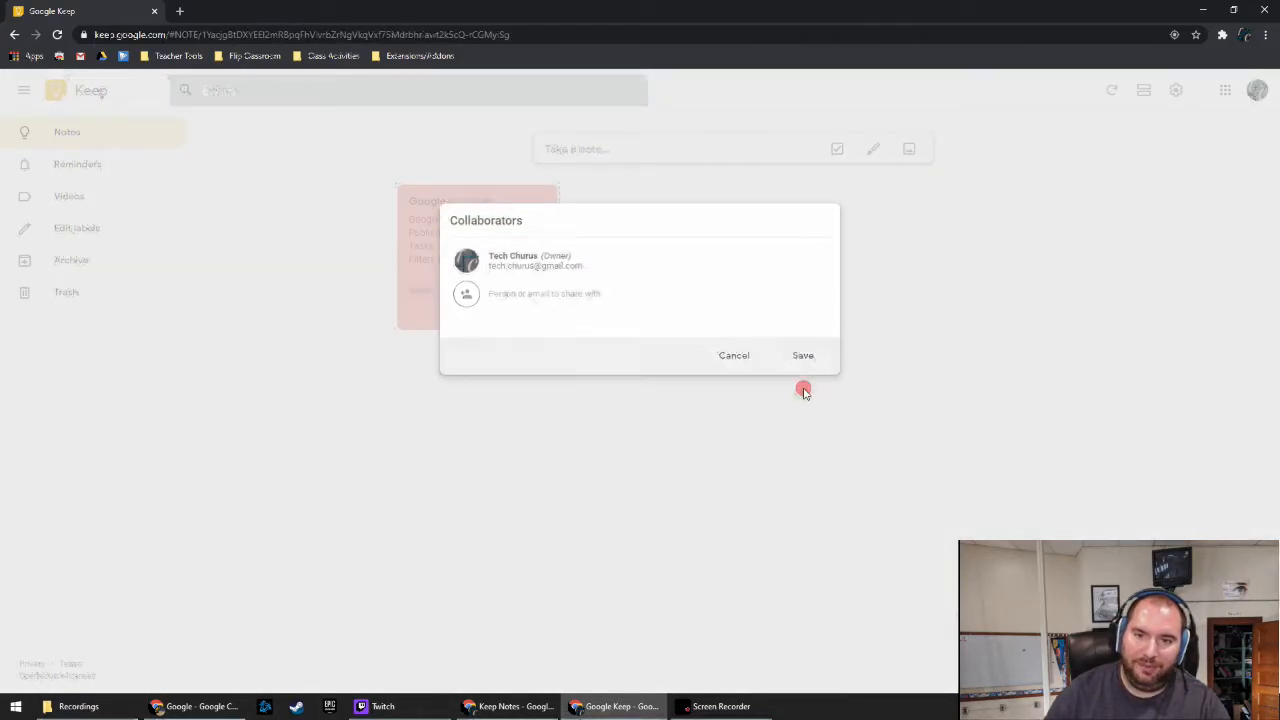
left_click(798, 385)
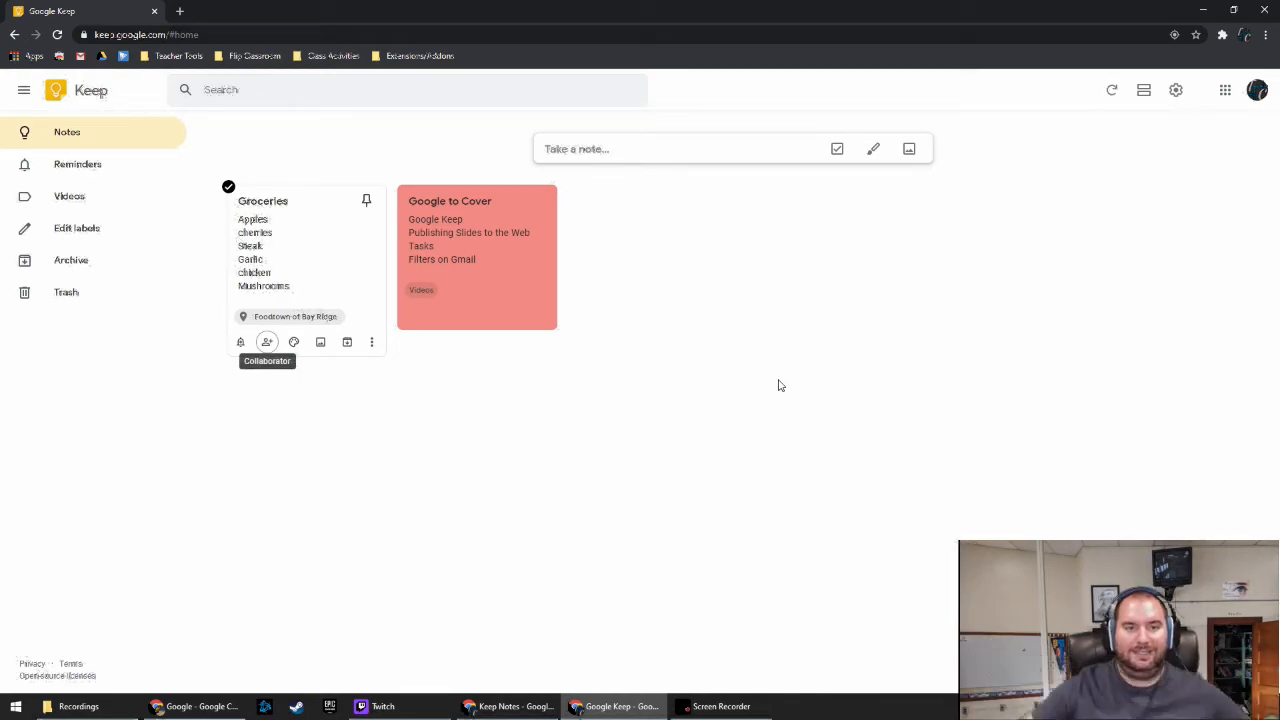
Apply the orange colour swatch to the Groceries note
mouse_move(291, 343)
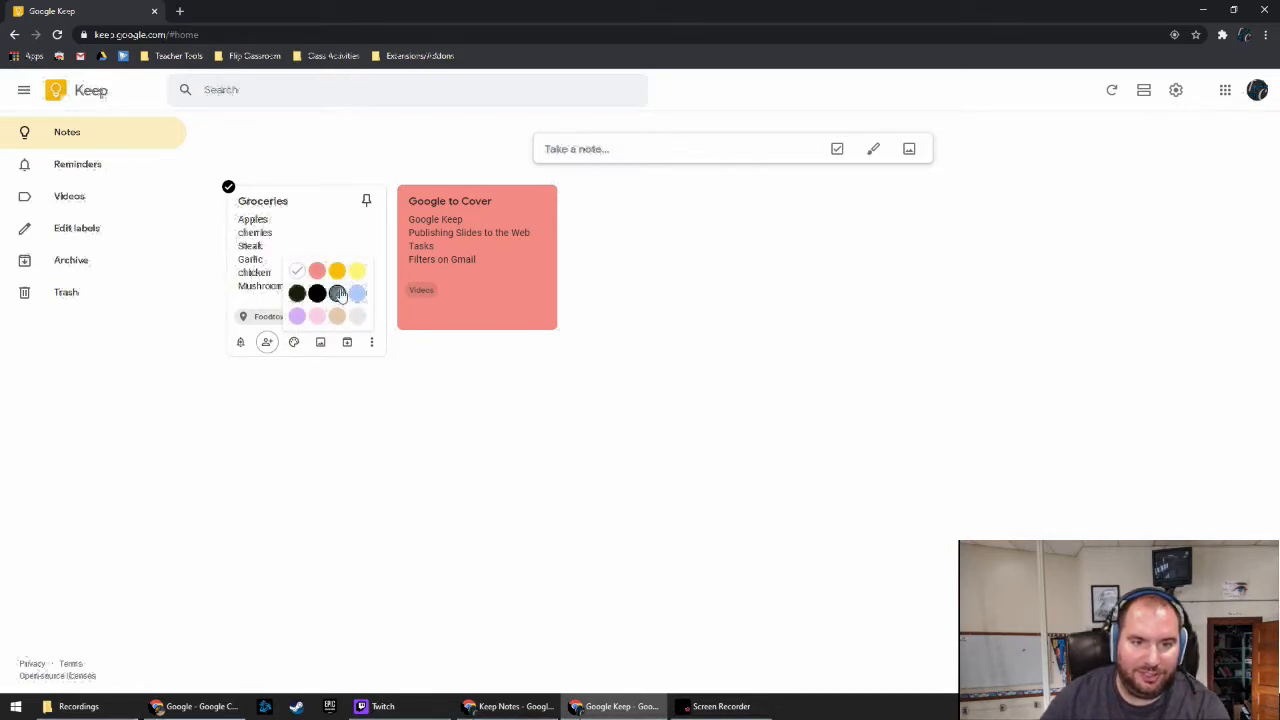
left_click(337, 270)
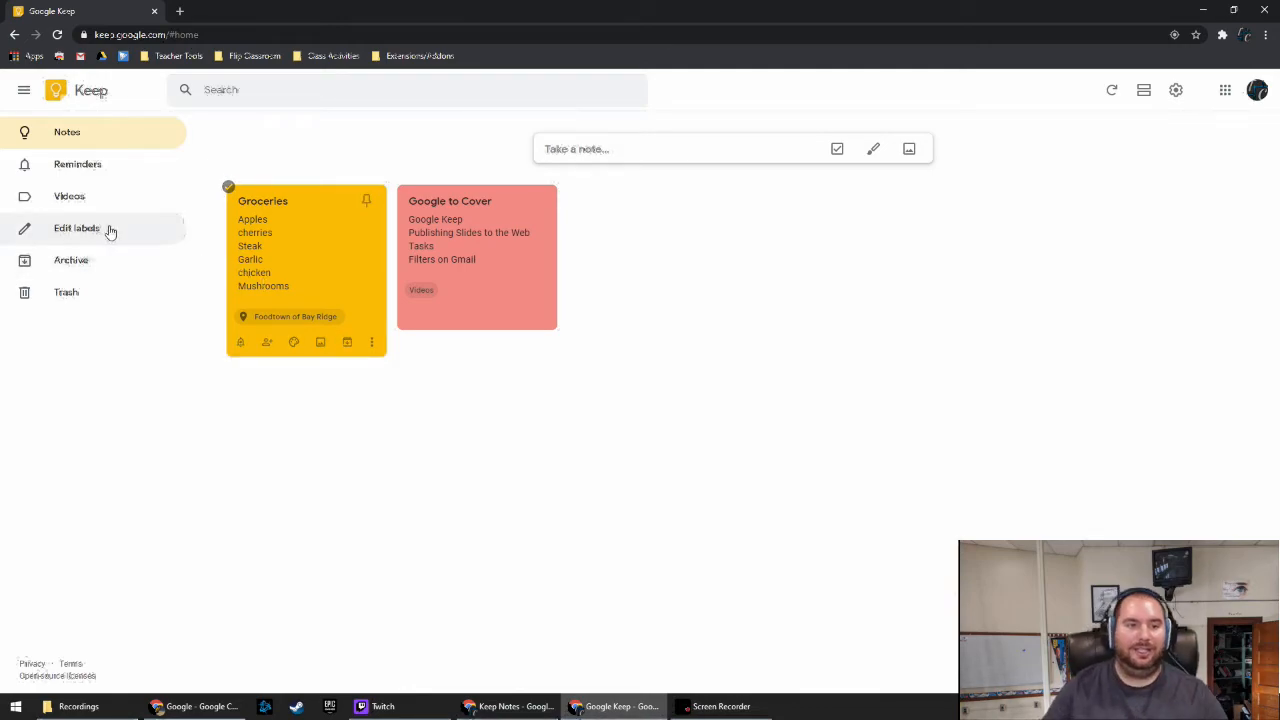
left_click(78, 260)
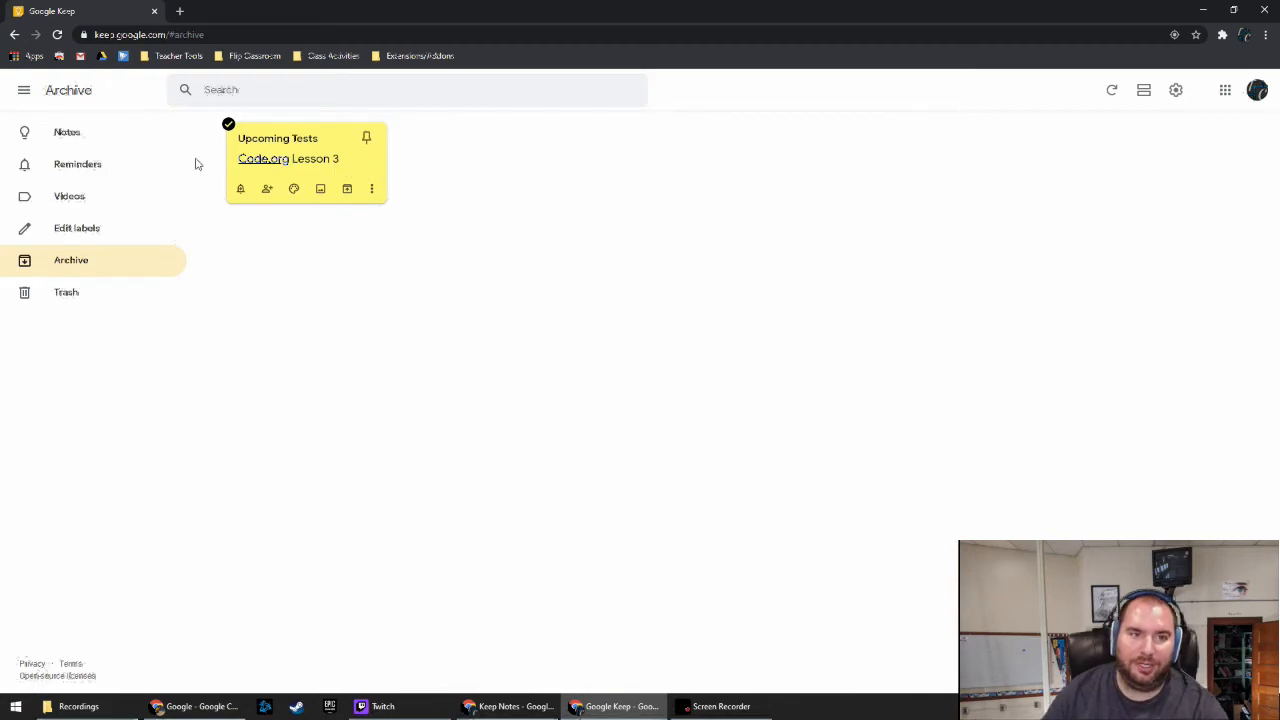
left_click(87, 136)
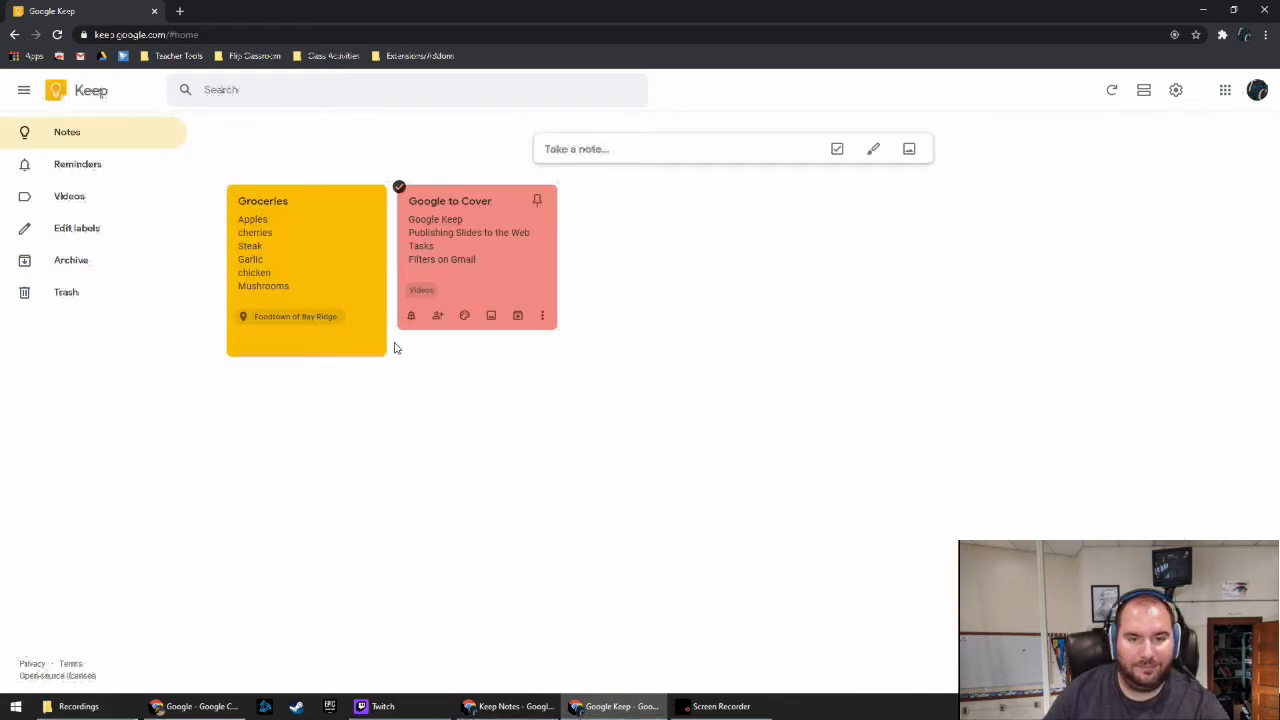
mouse_move(372, 348)
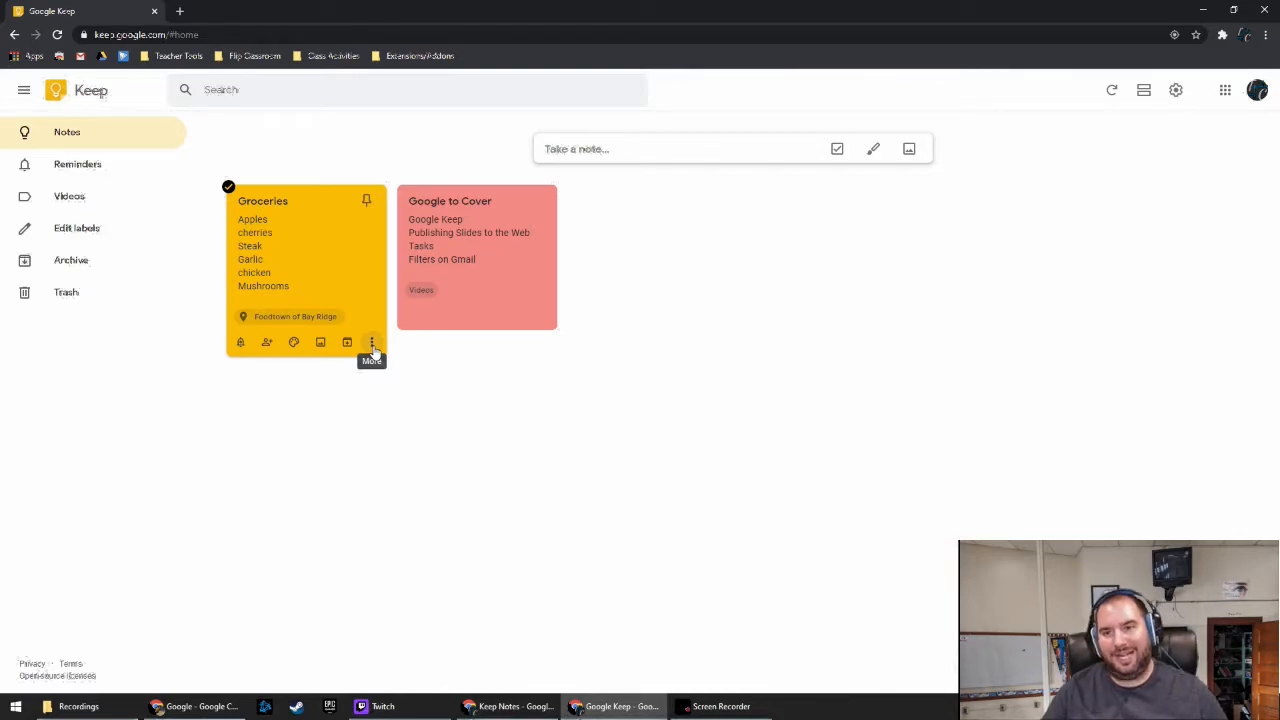
left_click(372, 345)
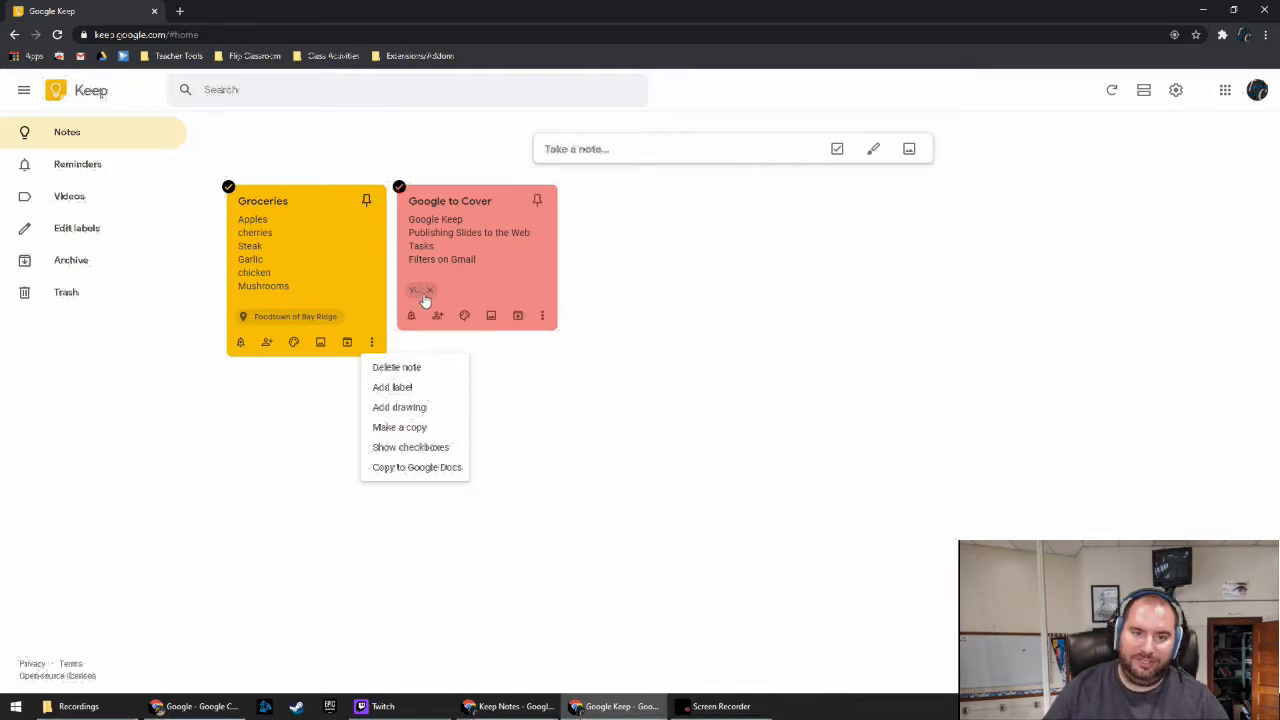
left_click(481, 281)
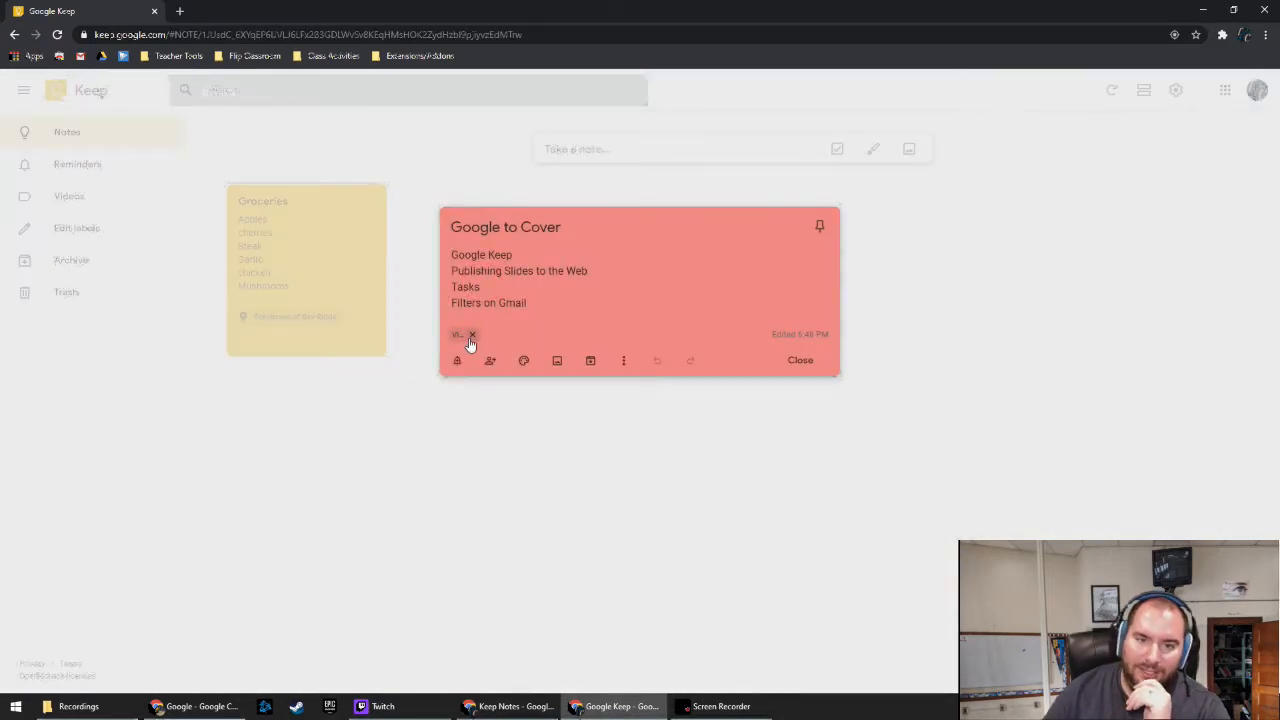
left_click(599, 454)
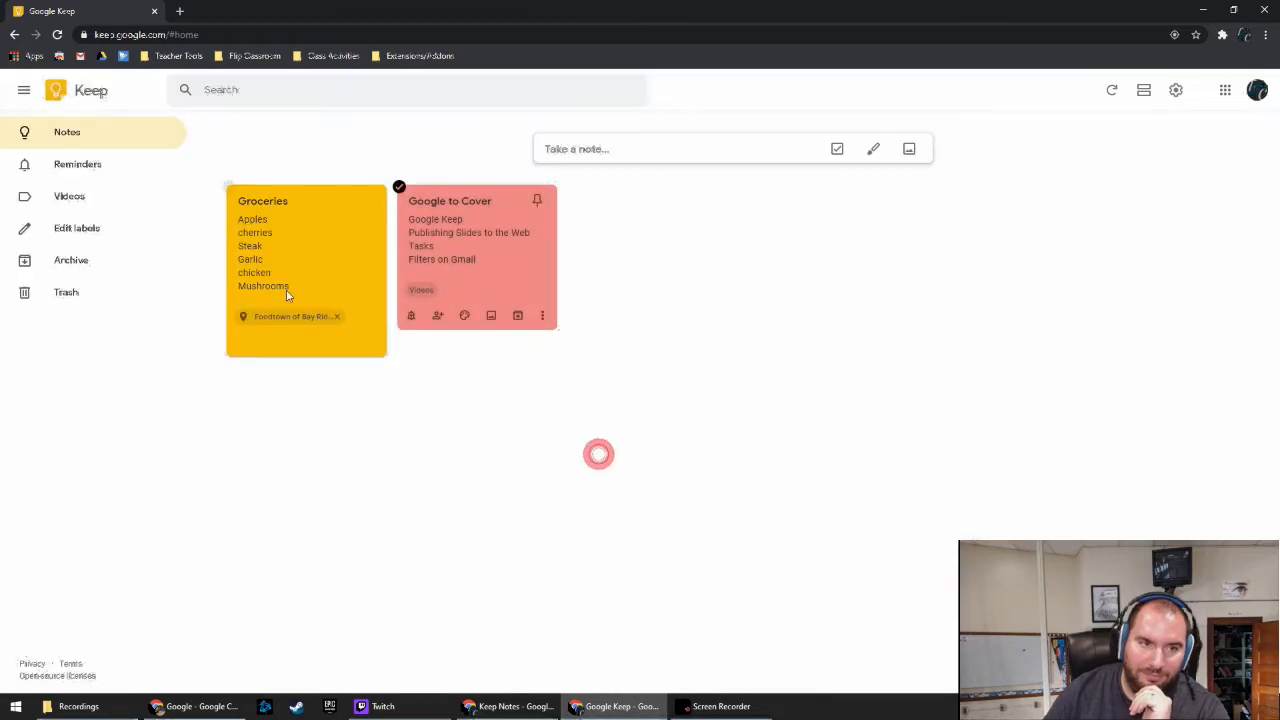
left_click(78, 202)
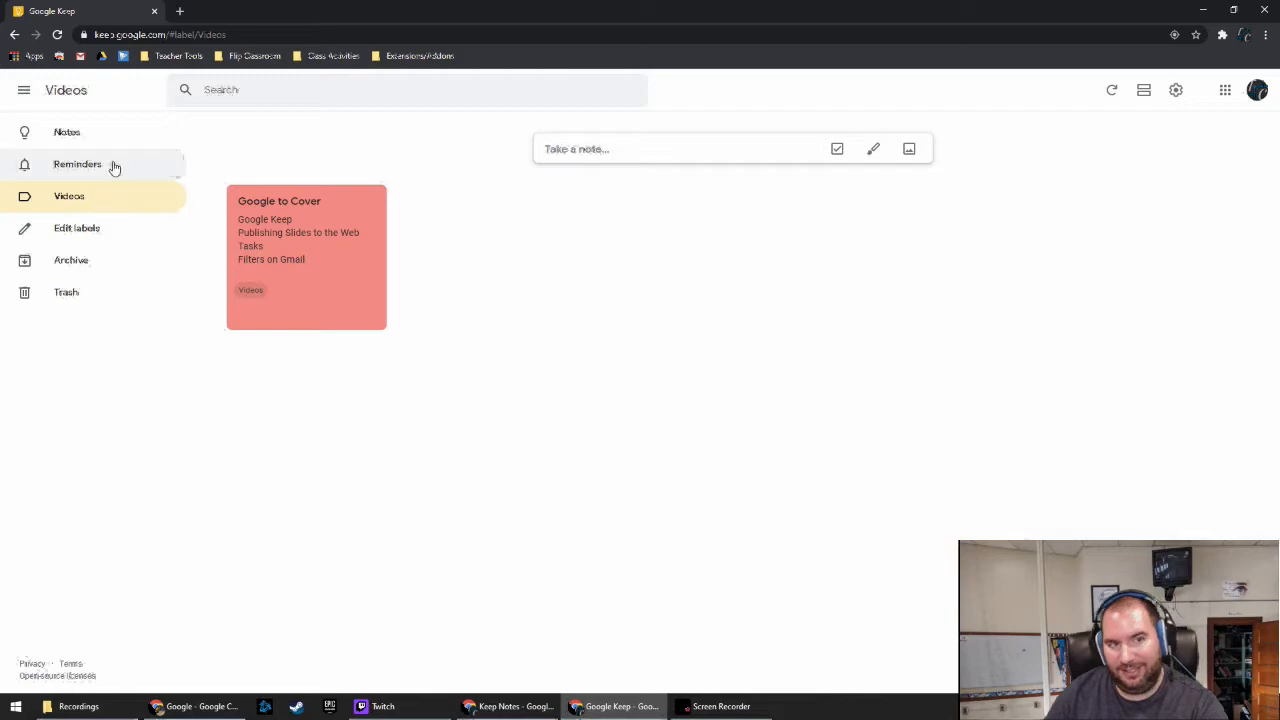
left_click(86, 133)
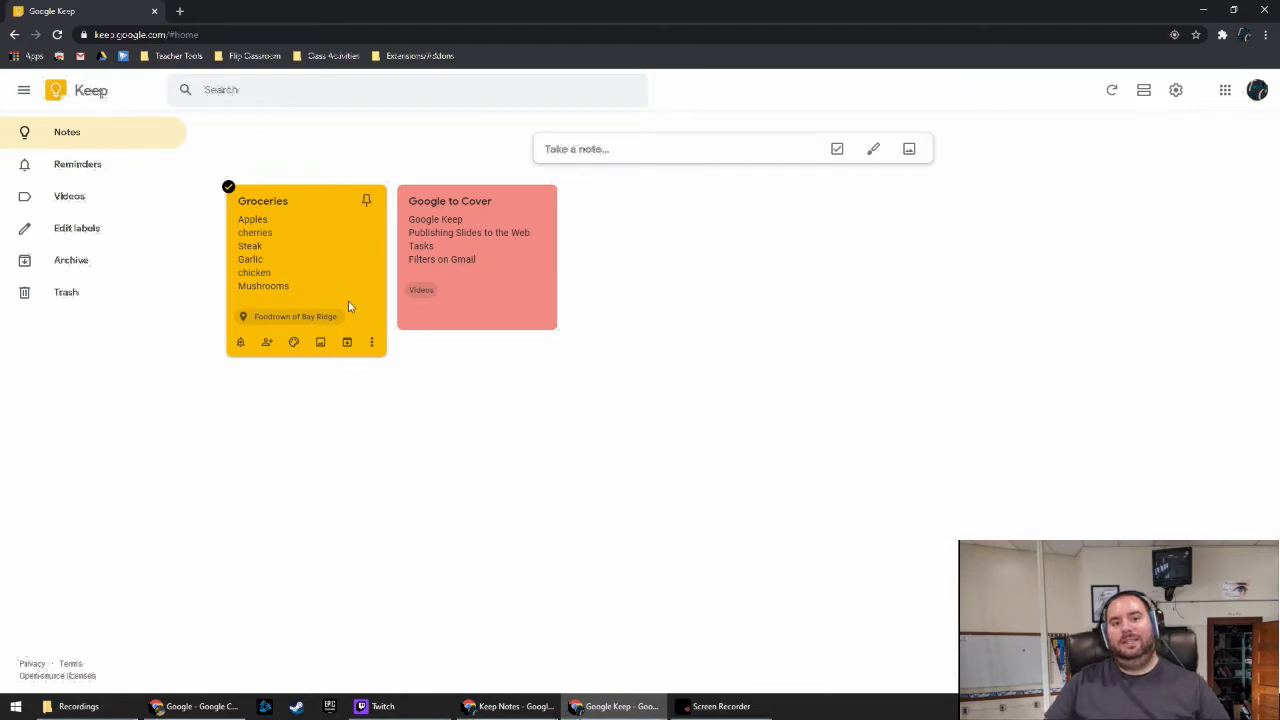
Show checkboxes on Groceries, then tick and untick cherries and Mushrooms
left_click(371, 342)
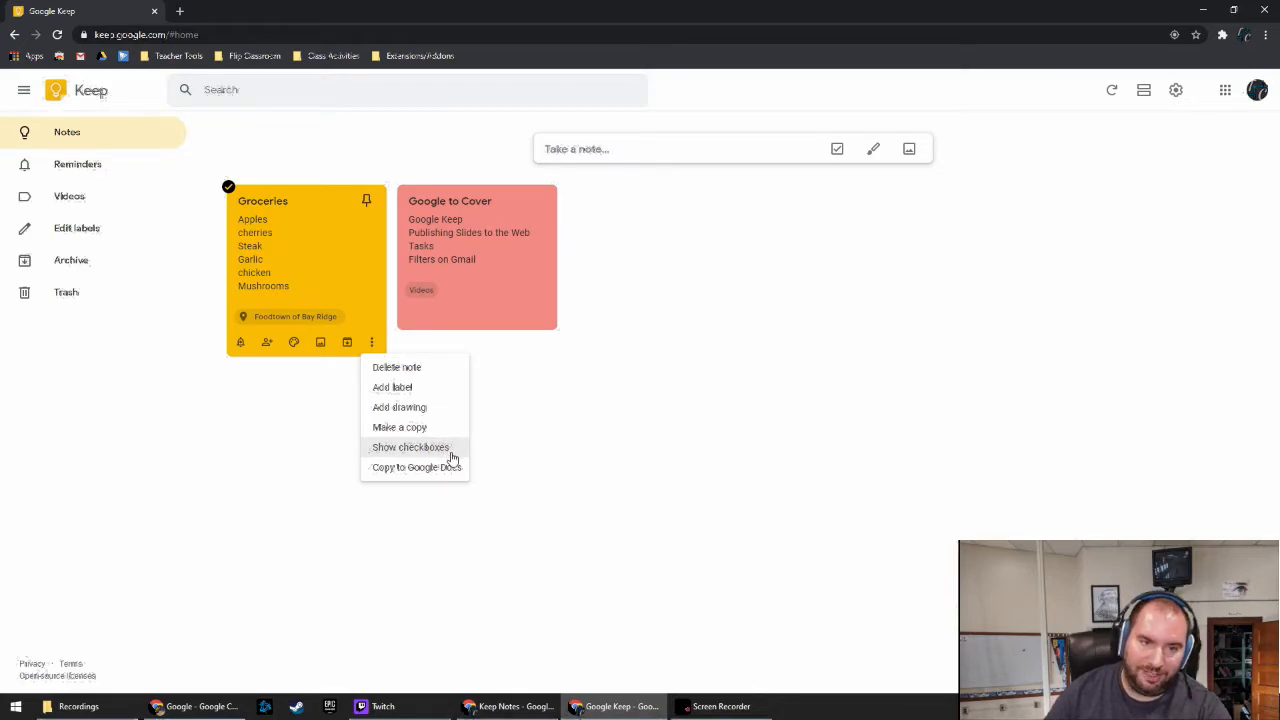
left_click(449, 455)
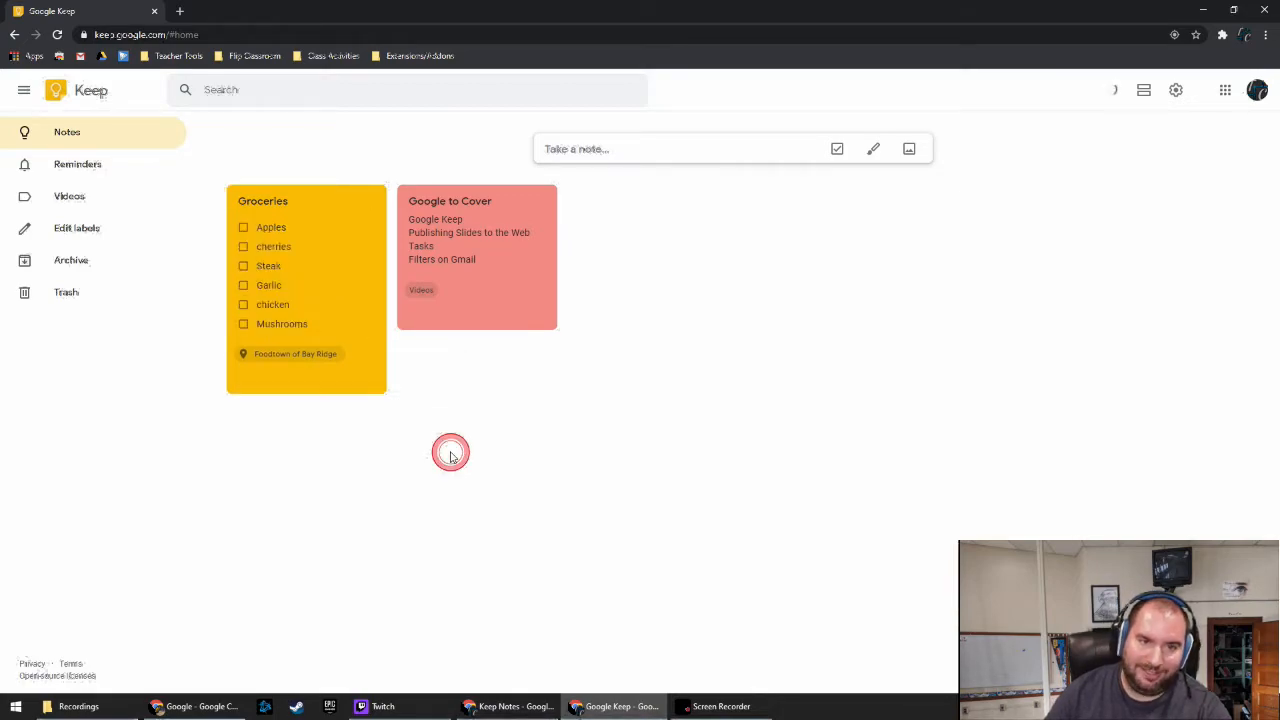
left_click(243, 247)
left_click(243, 304)
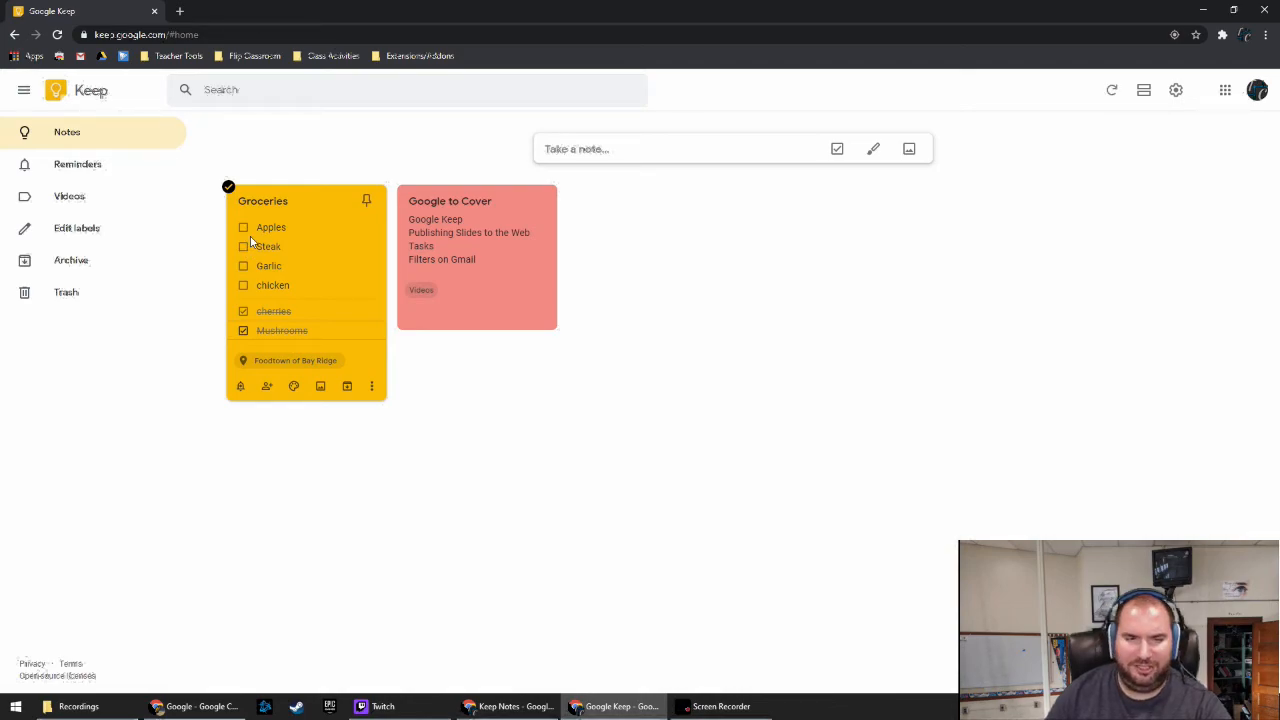
left_click(243, 311)
left_click(244, 330)
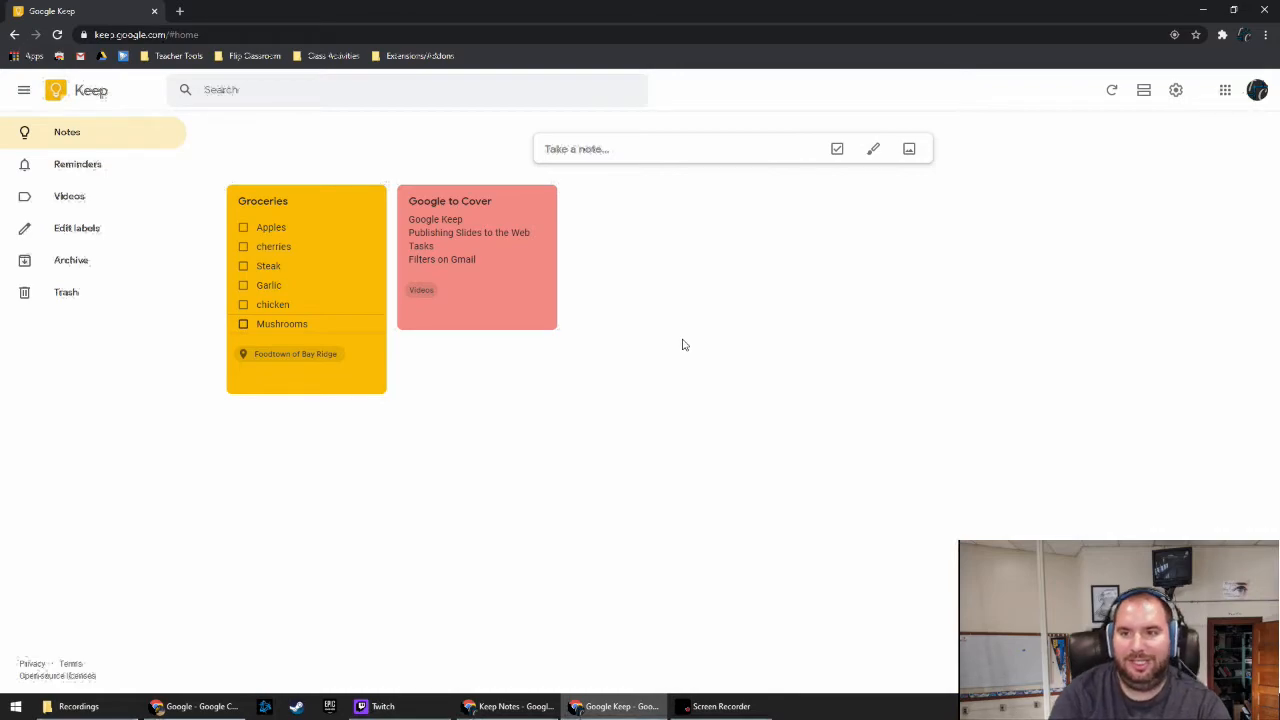
Go to gmail.com and reopen the Keep notes panel beside the inbox
left_click(244, 35)
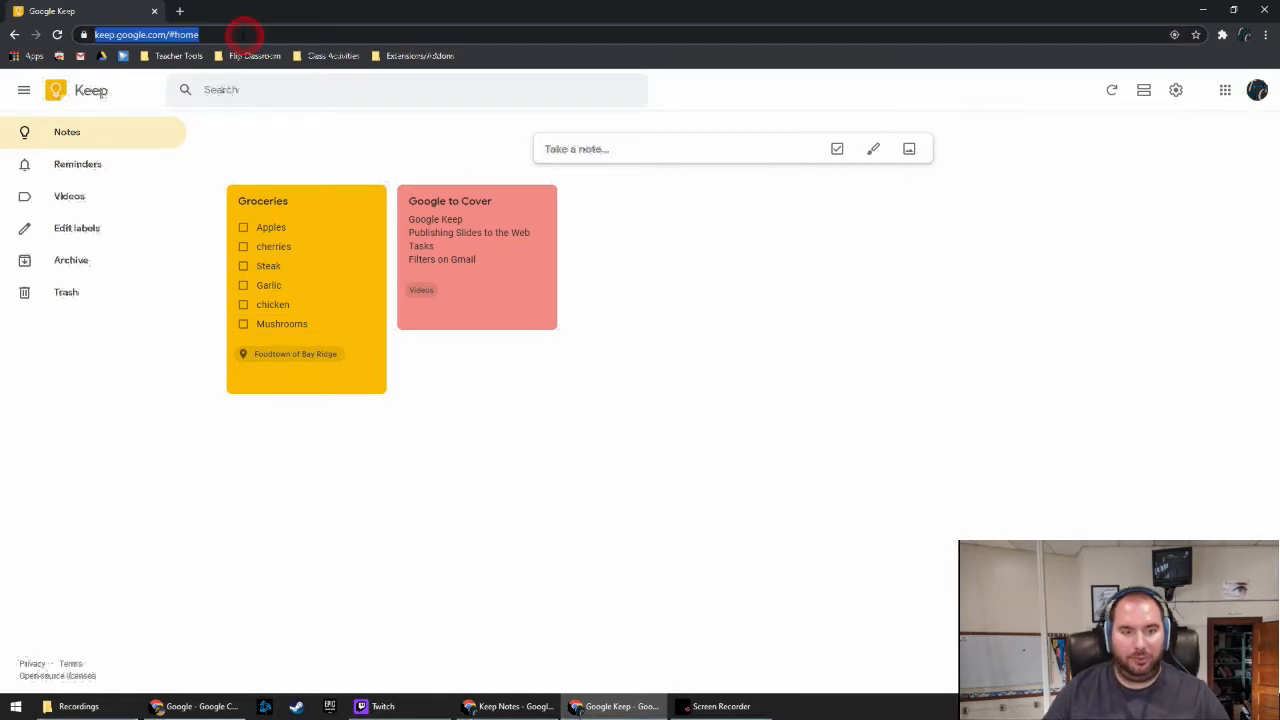
type("gmail.com")
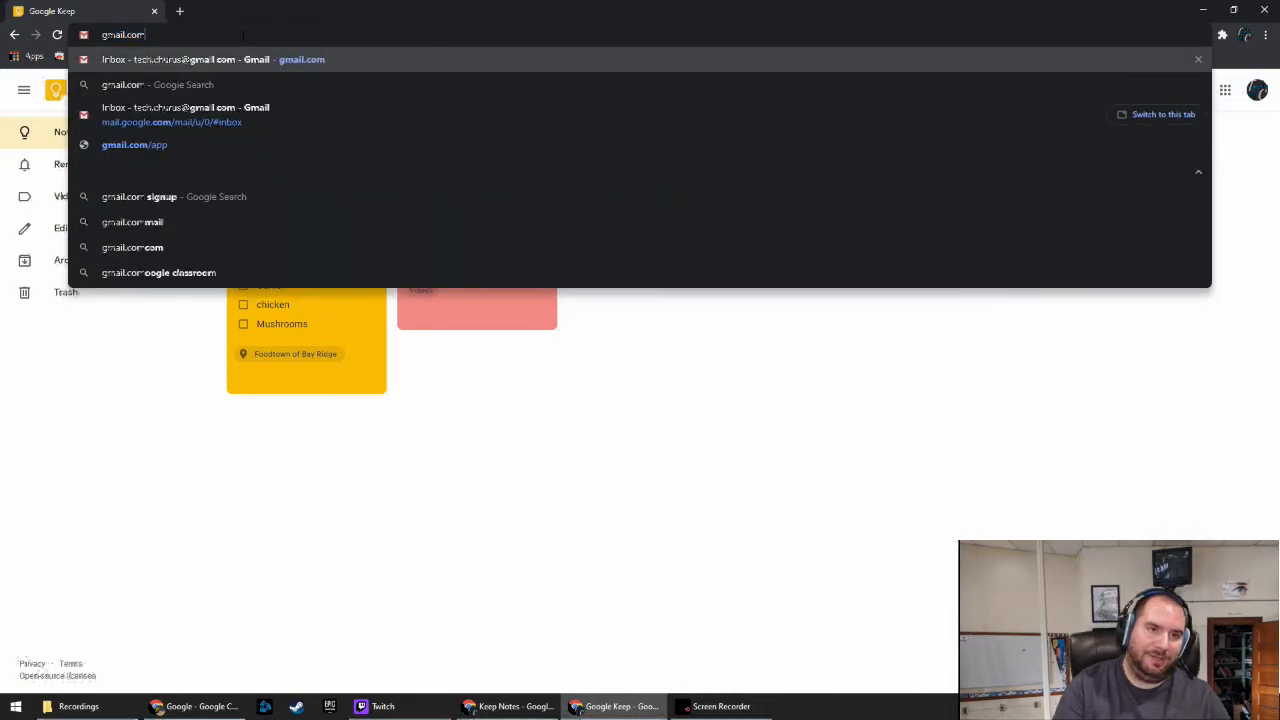
key("Return")
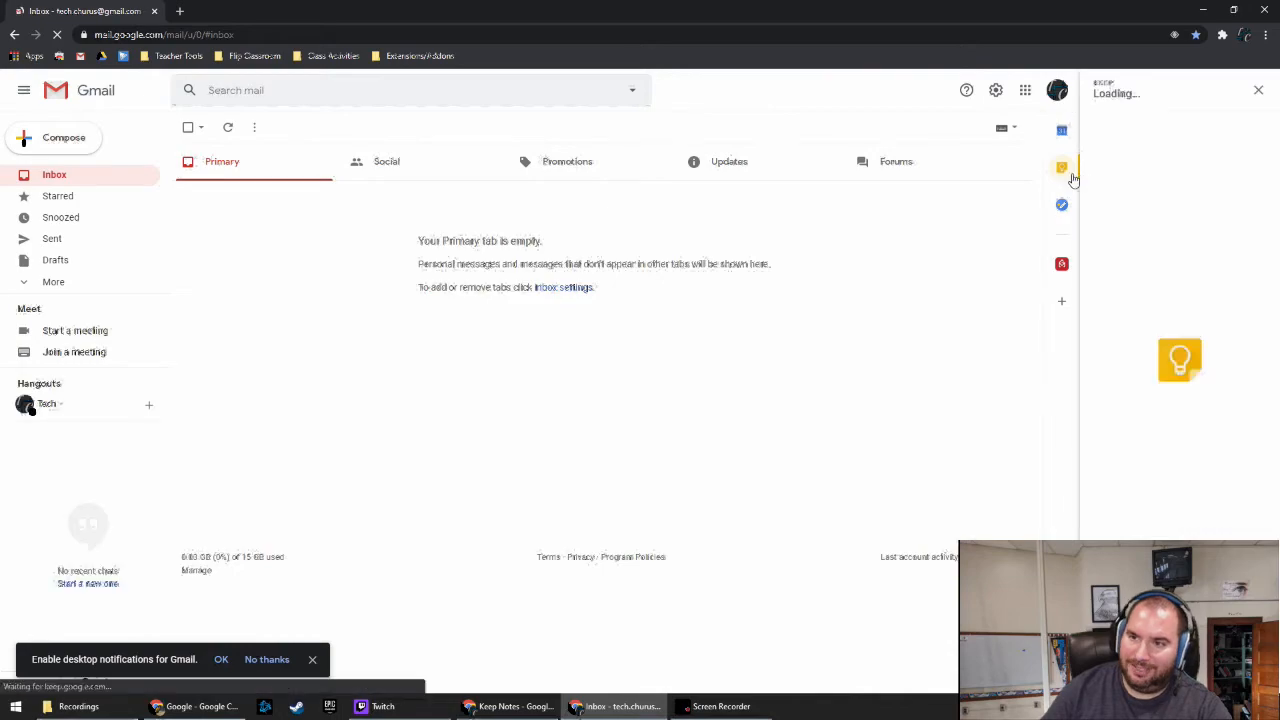
left_click(1064, 172)
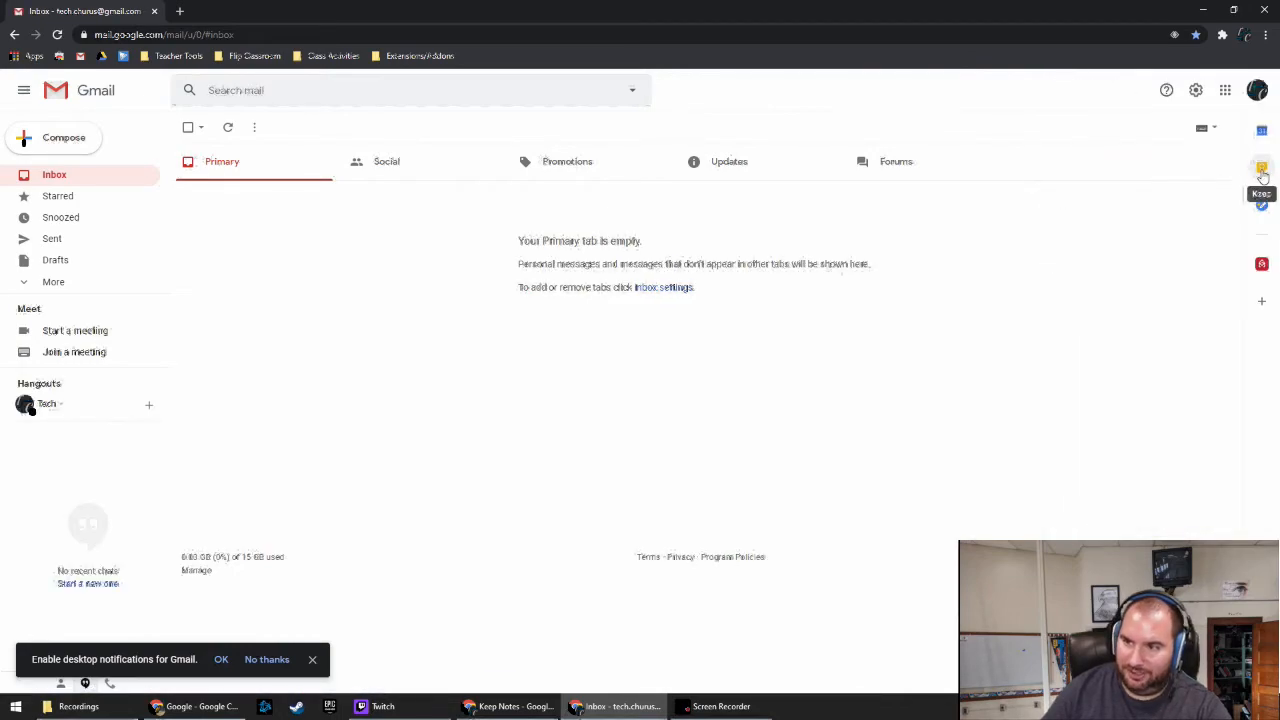
left_click(1261, 170)
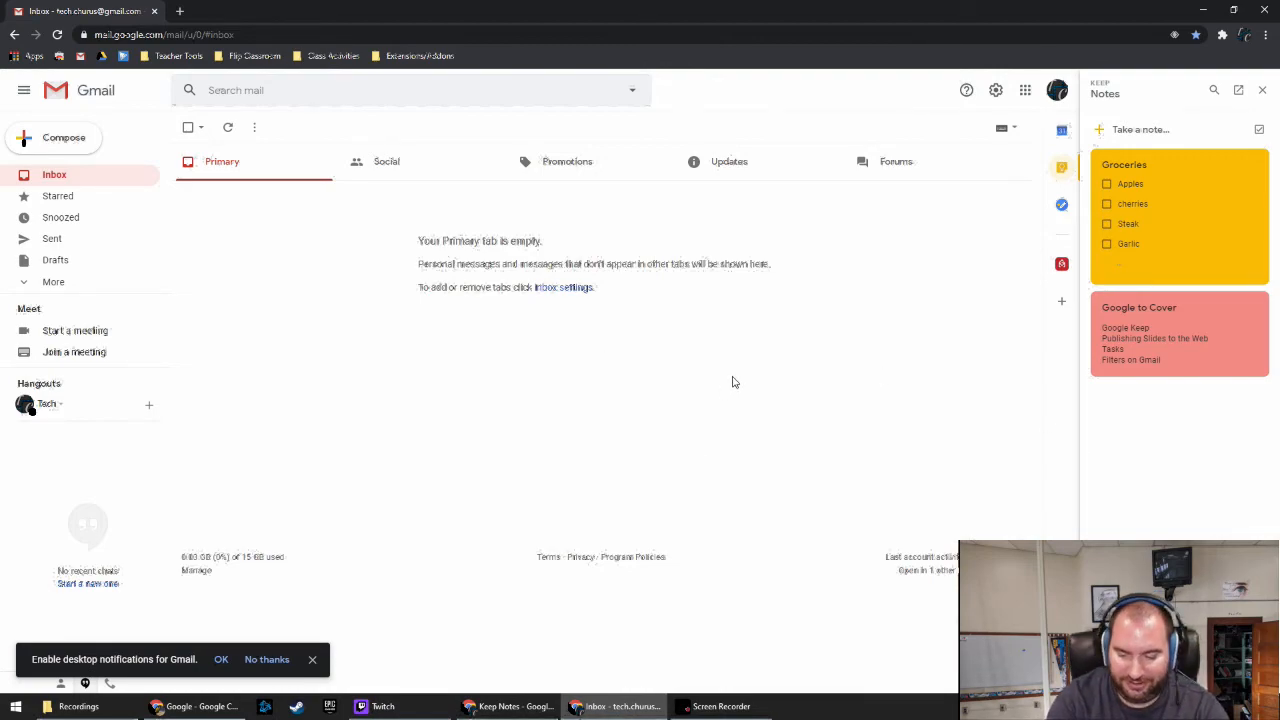
left_click(667, 35)
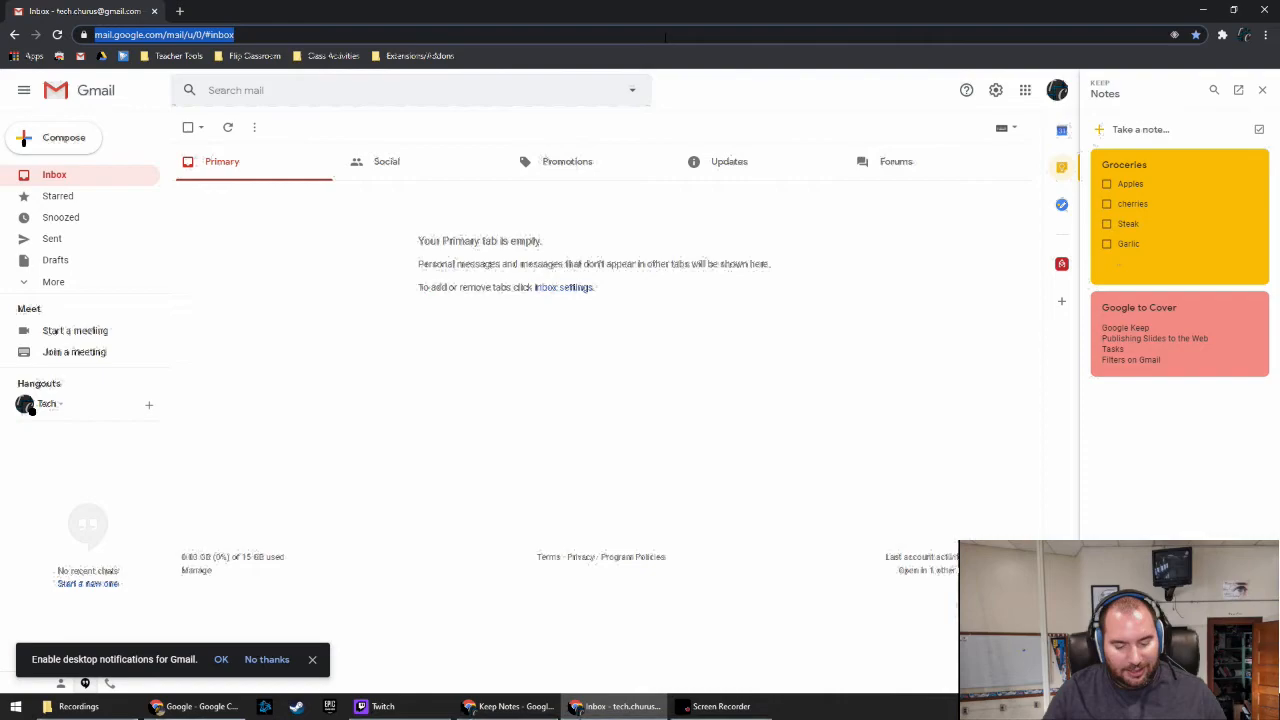
Start a new document via docs.new and insert the Google to Cover note from Keep
type("docs.new")
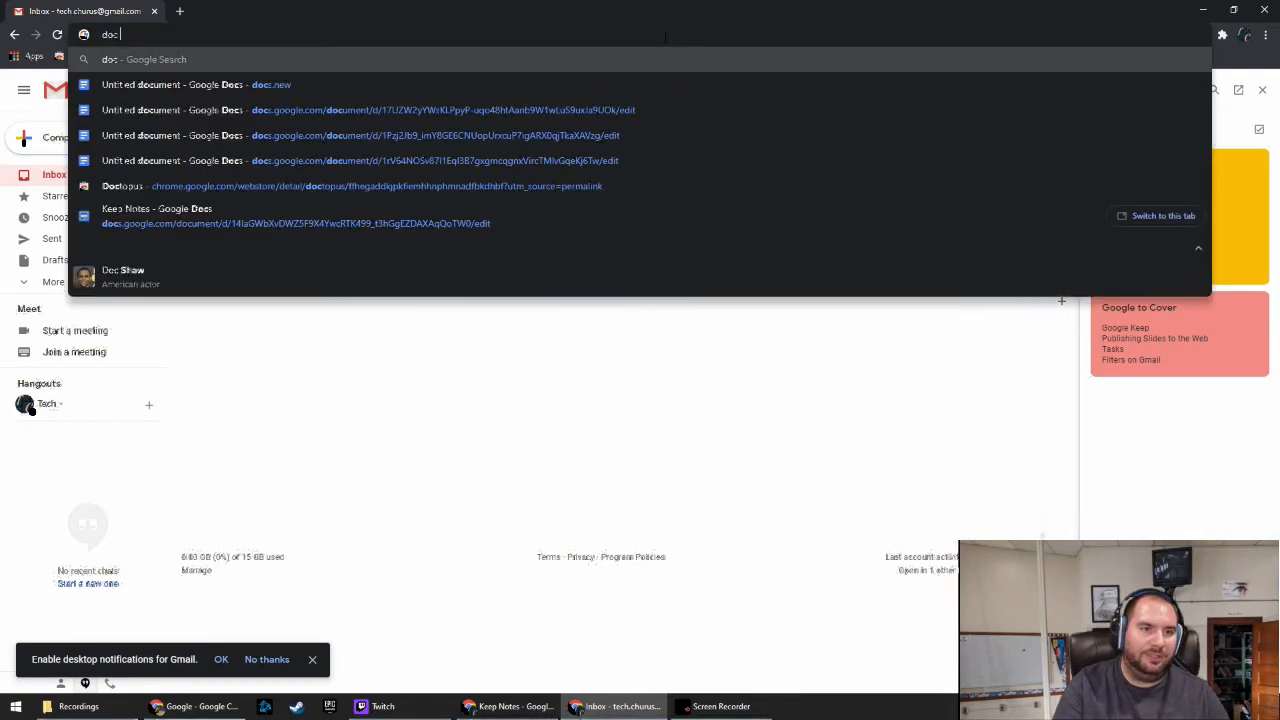
key("Return")
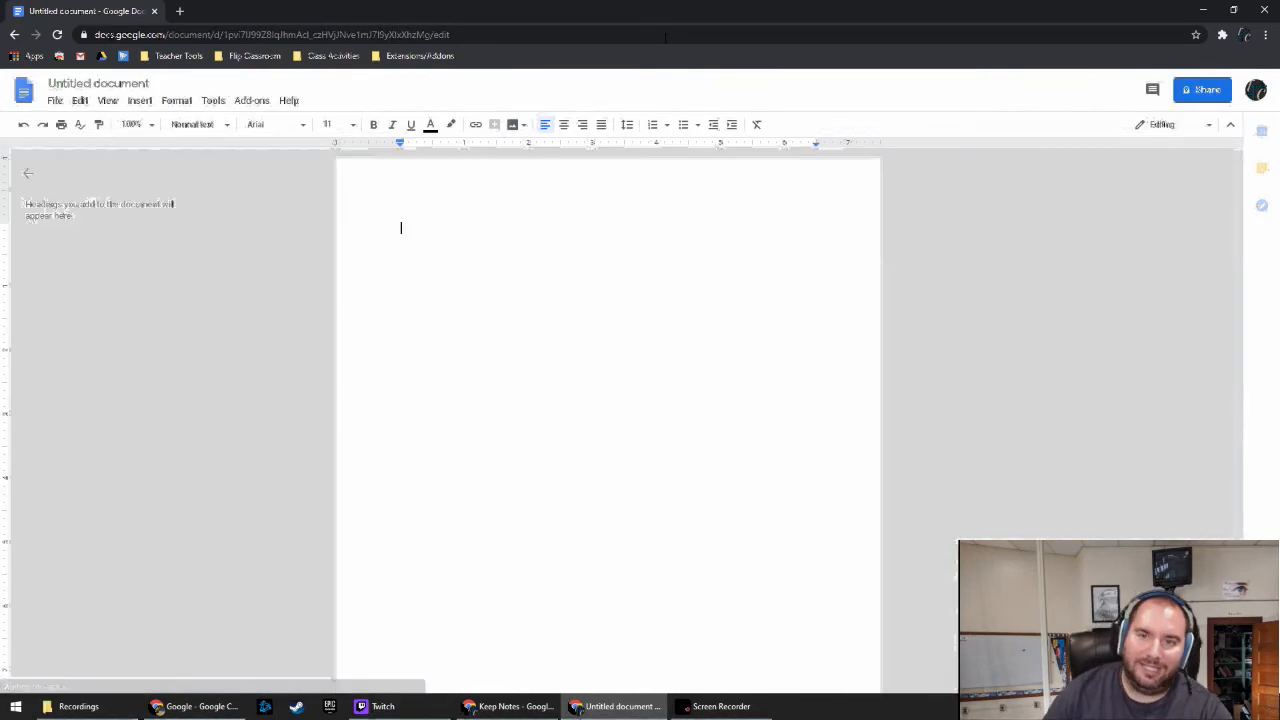
left_click(1261, 168)
left_click(1167, 211)
left_click_drag(1214, 392, 401, 299)
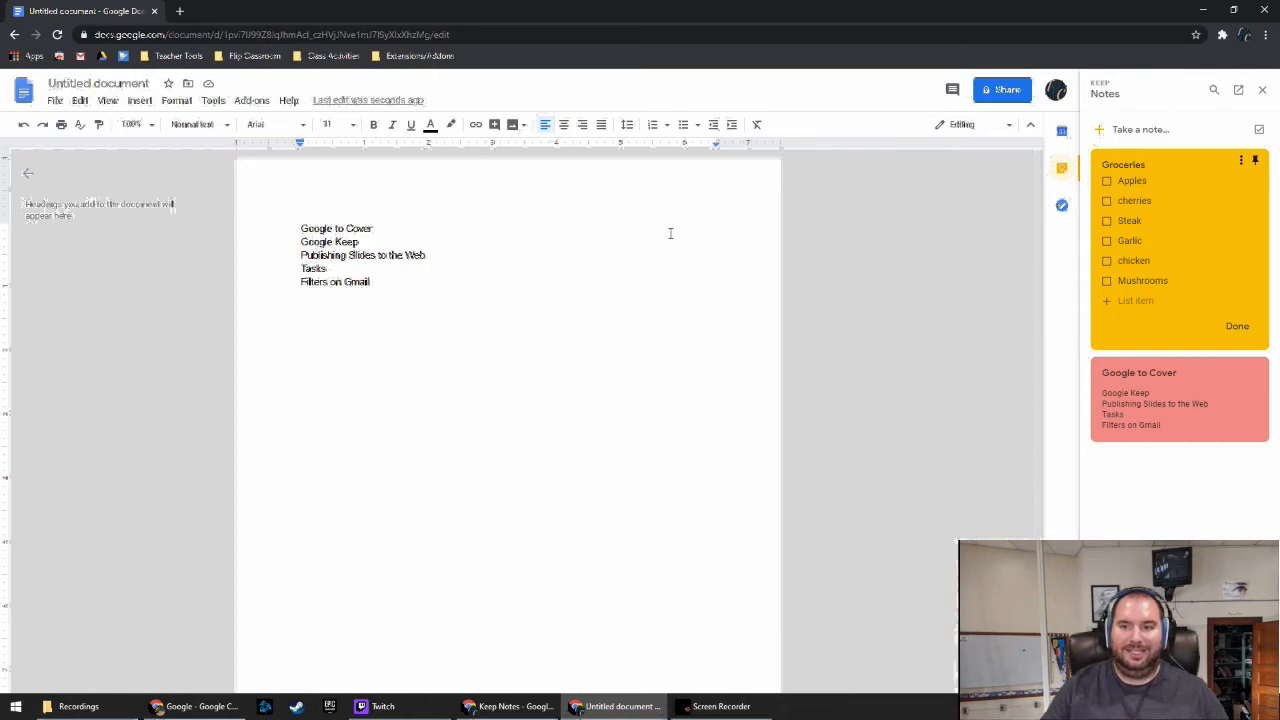
Drag the Groceries items into the document below it as a bulleted list
left_click_drag(1236, 228, 519, 459)
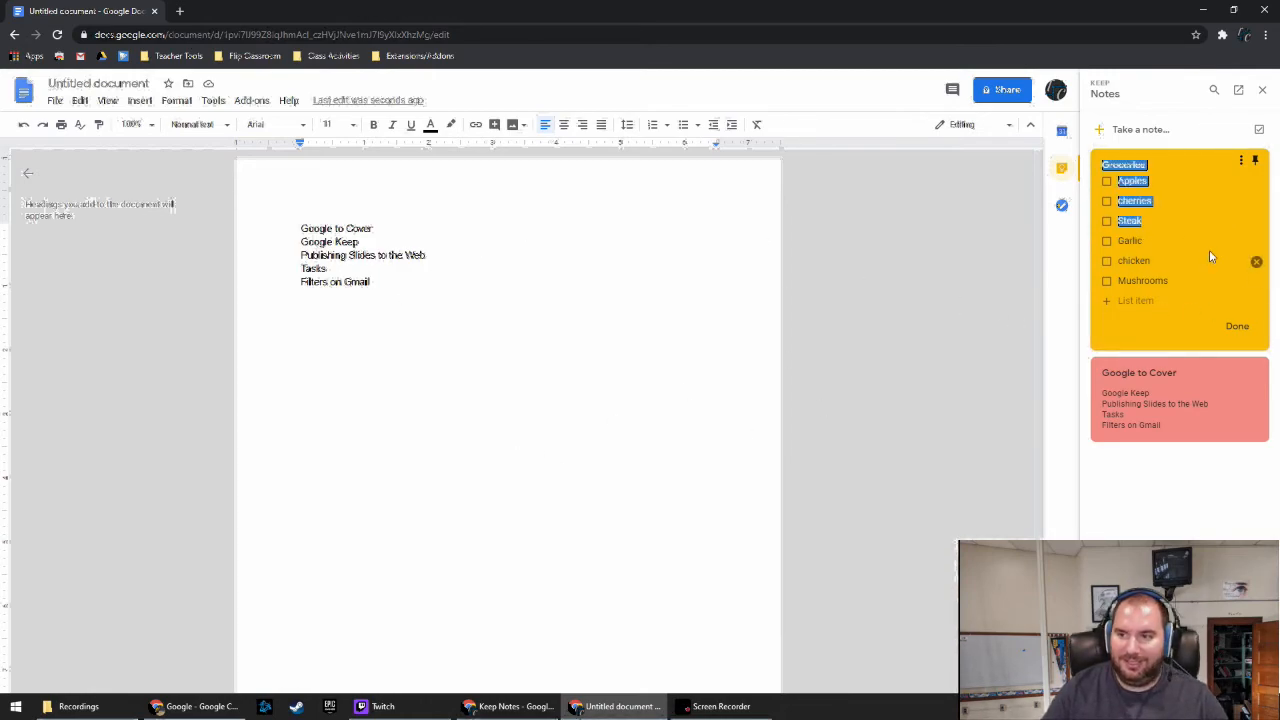
left_click(1242, 331)
left_click_drag(1196, 233, 361, 505)
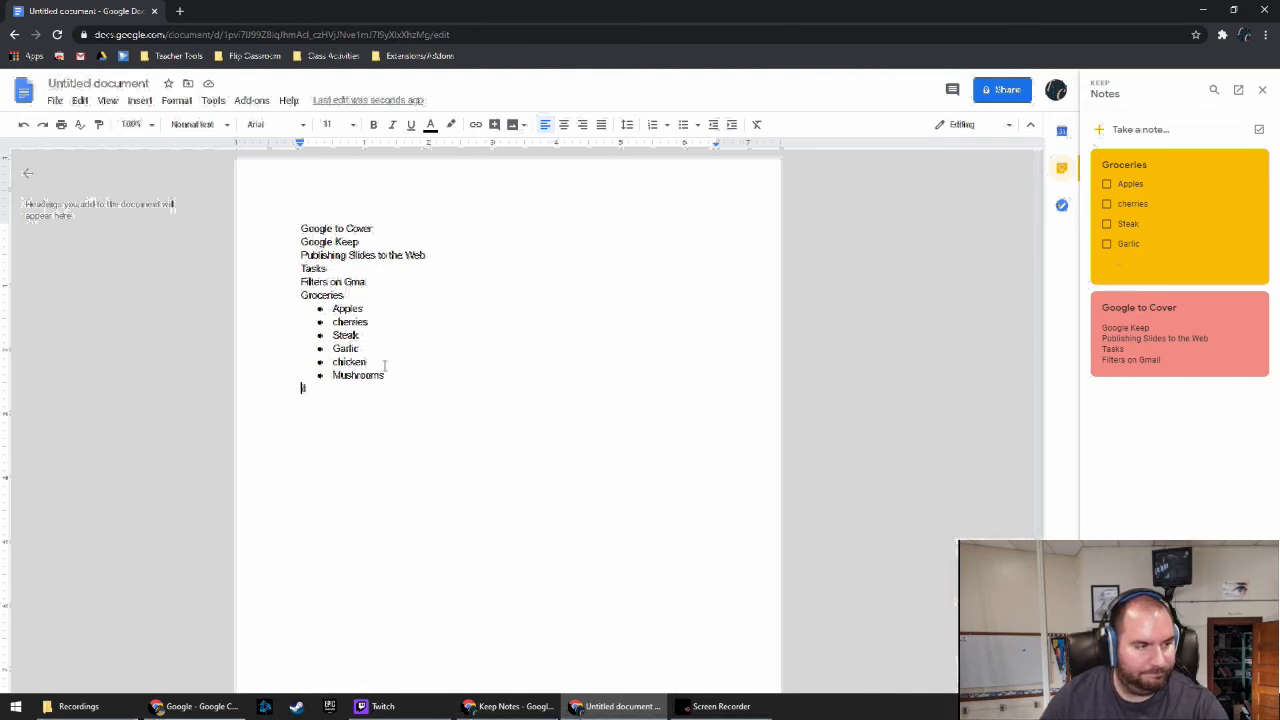
Return to Google Keep and pin the Google to Cover note
left_click(143, 40)
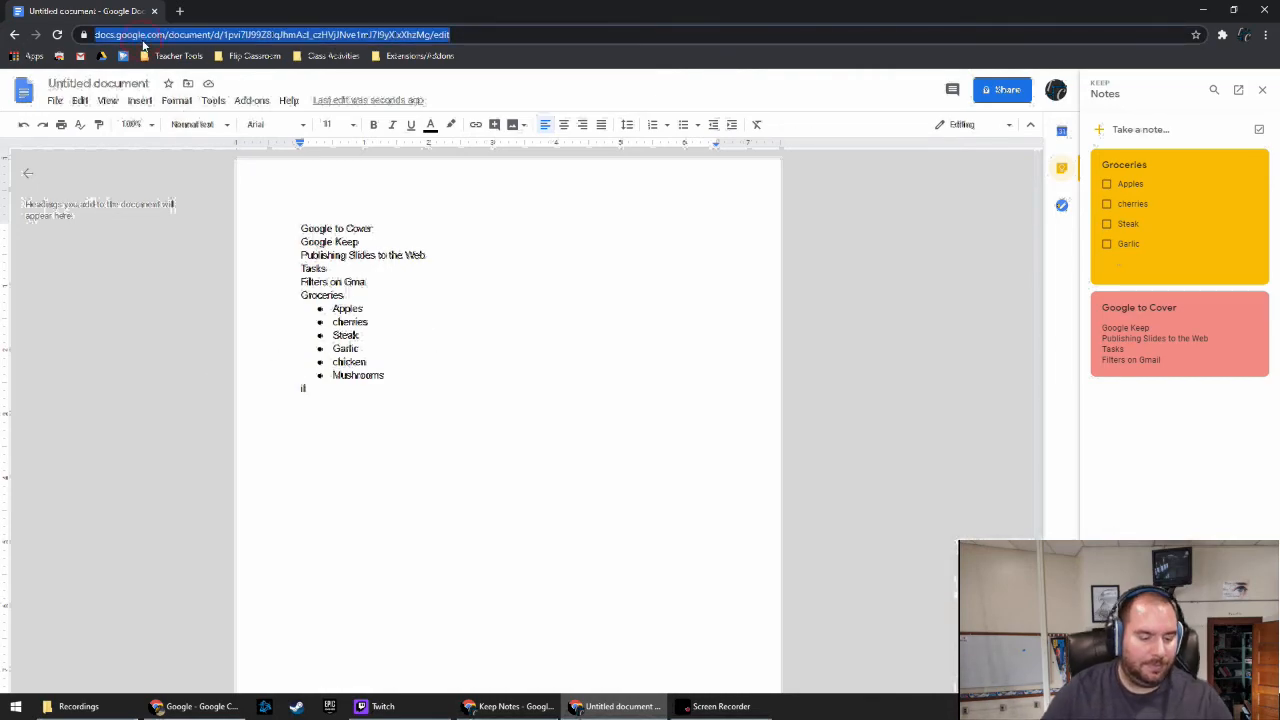
type("keepg")
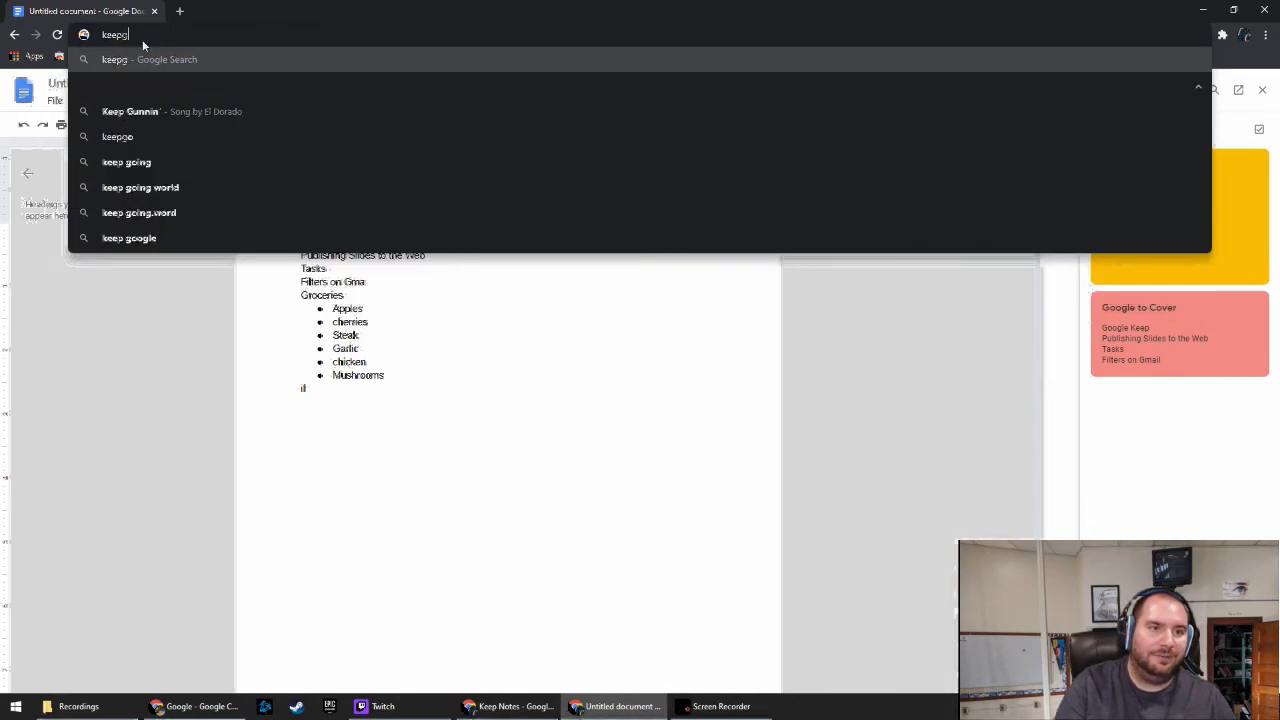
key("BackSpace")
key("Return")
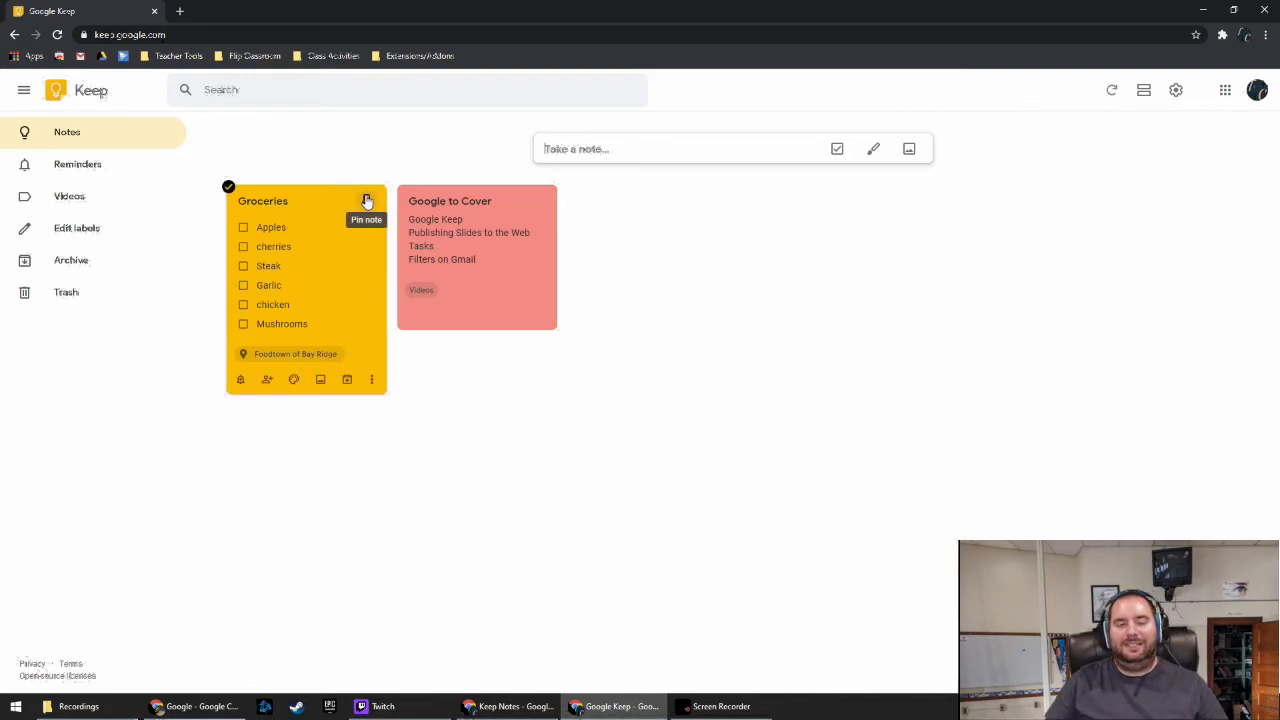
left_click(539, 203)
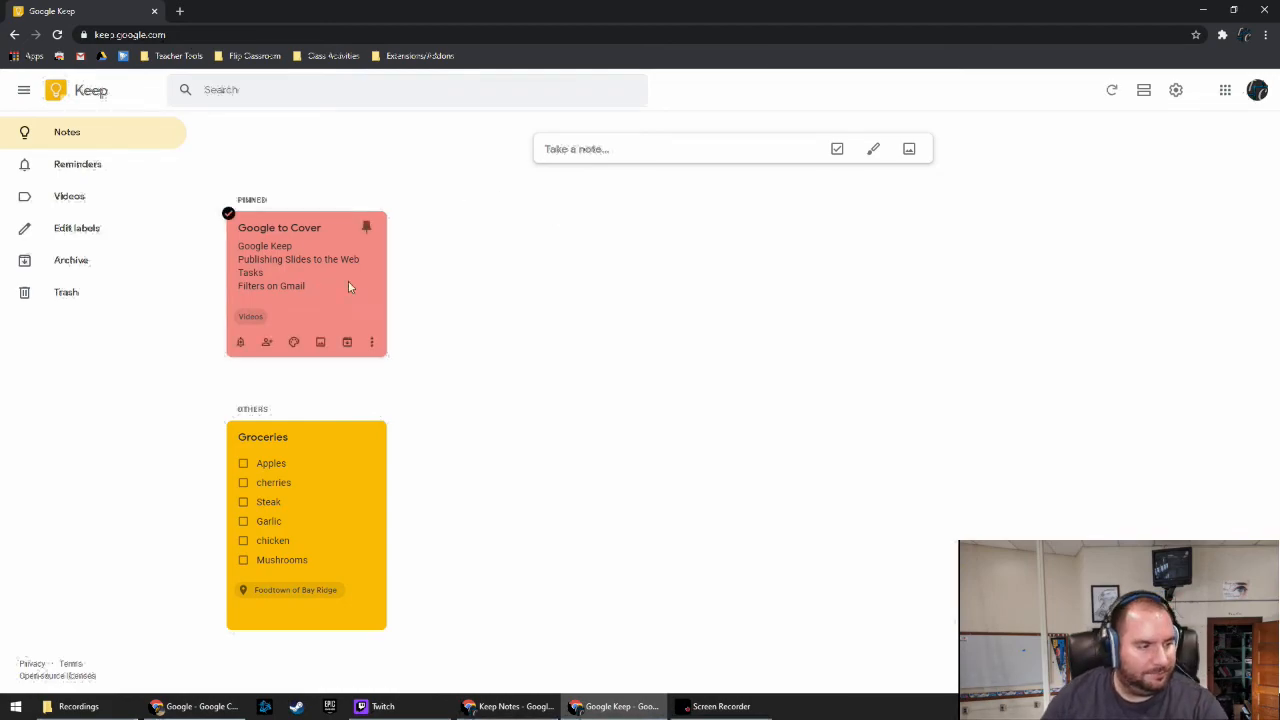
Unarchive the Upcoming Tests note from Archive and go back to Notes
left_click(74, 264)
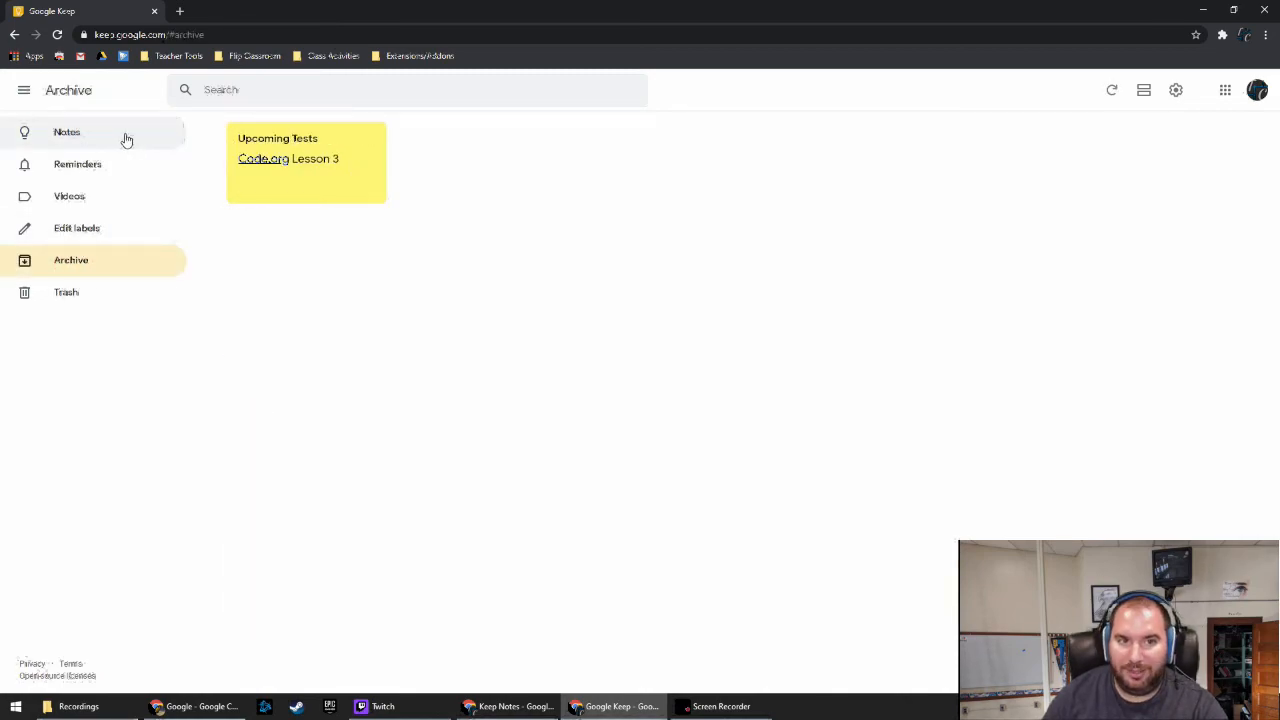
left_click(356, 195)
left_click(103, 136)
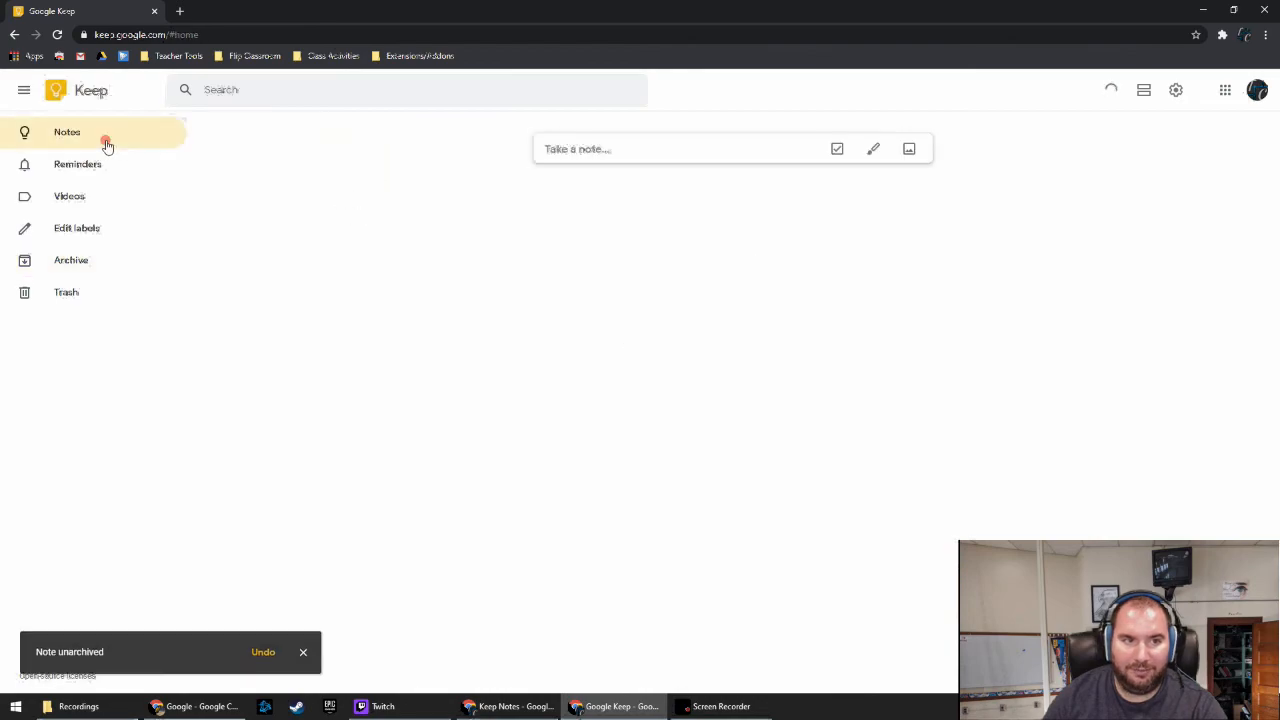